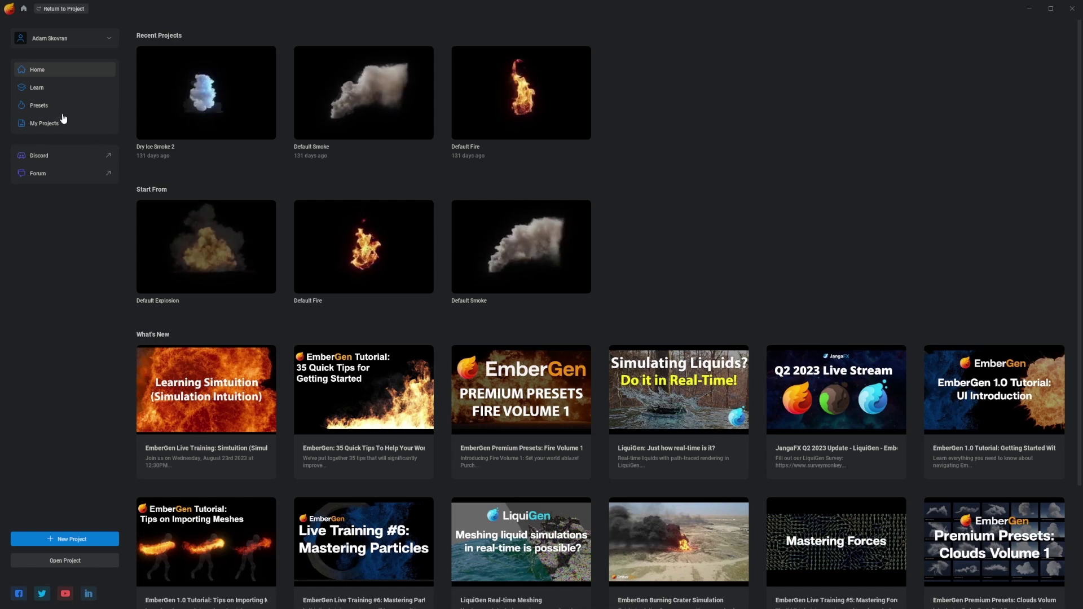
- Open the Dry Ice Smoke 2 preset, then pause its simulation and reset it to frame 0
click(39, 106)
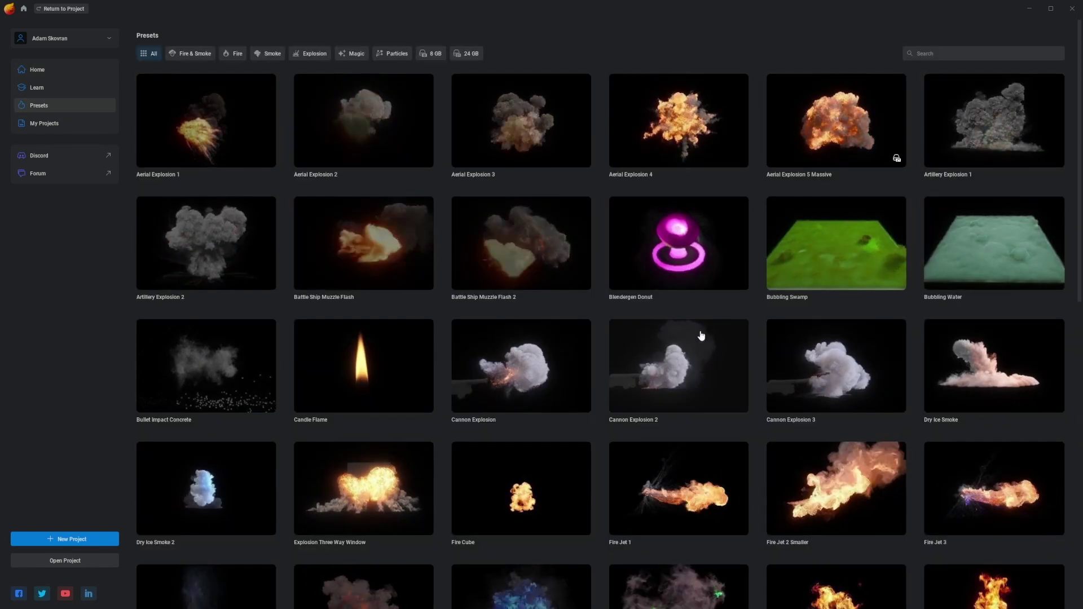
scroll(704, 332, down, 1)
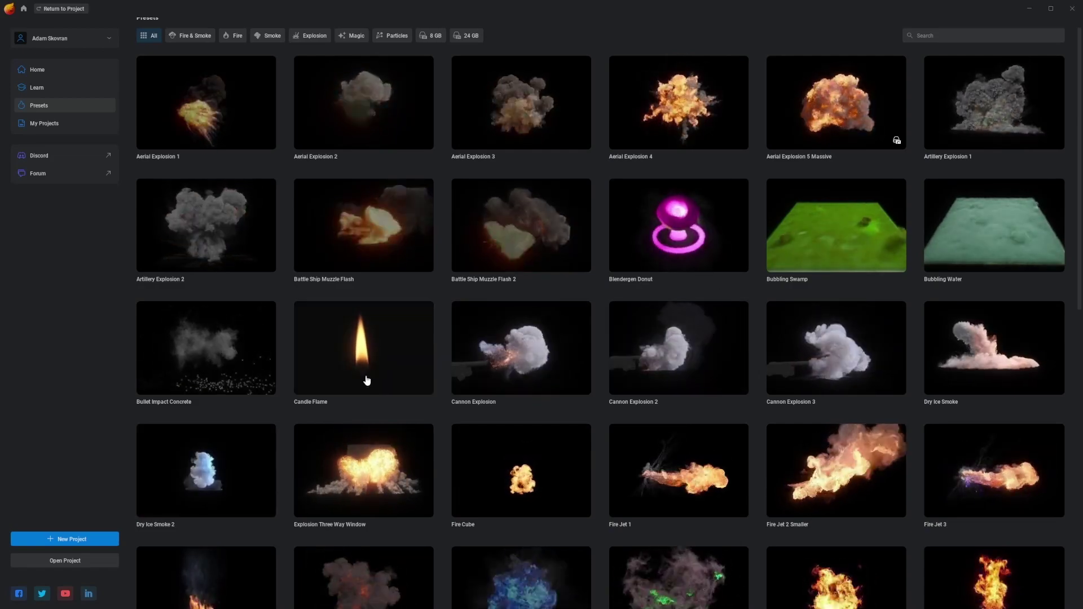
click(212, 472)
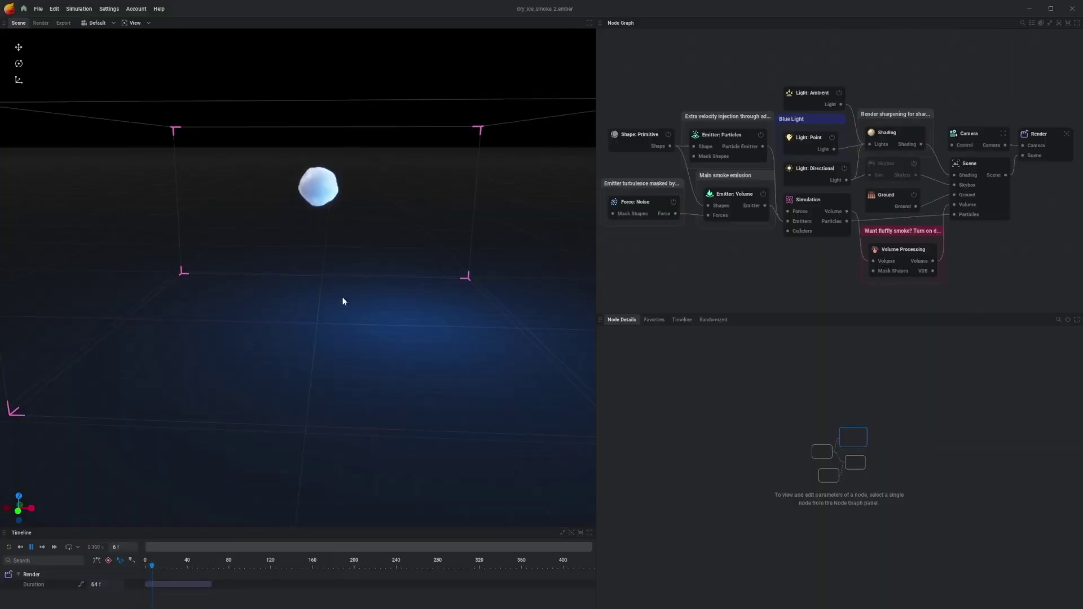
key(space)
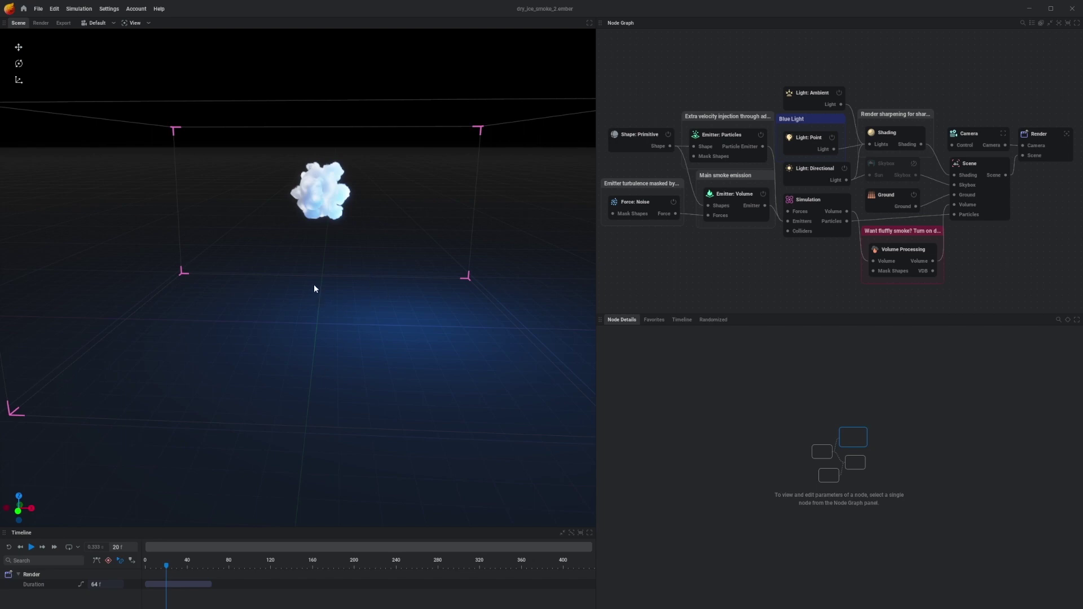
key(r)
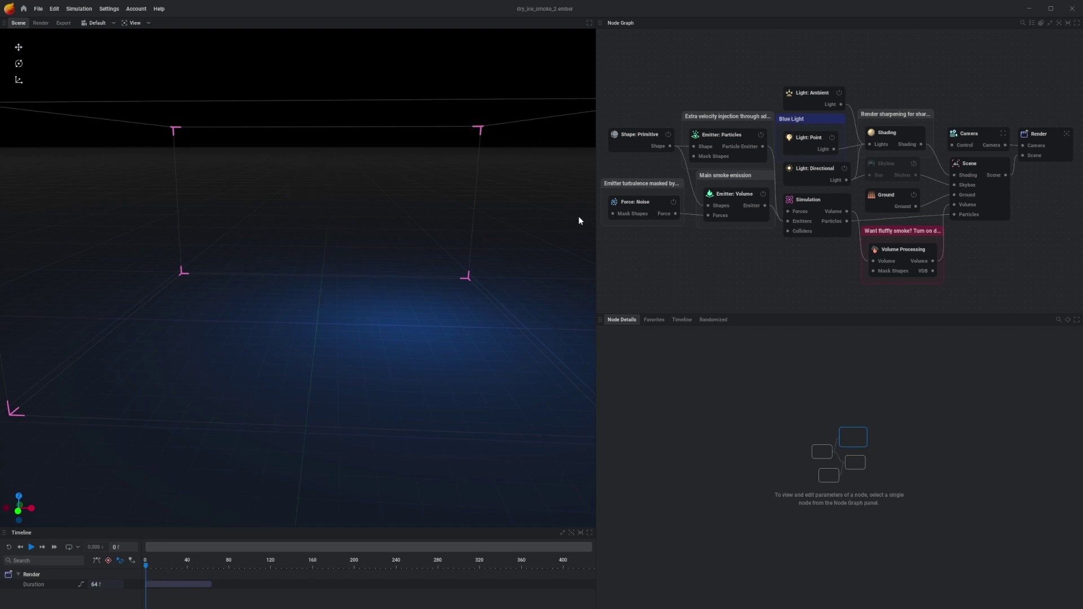
- Disable the Force: Noise node and move the render sharpening group with its Shading node slightly higher in the graph
click(674, 203)
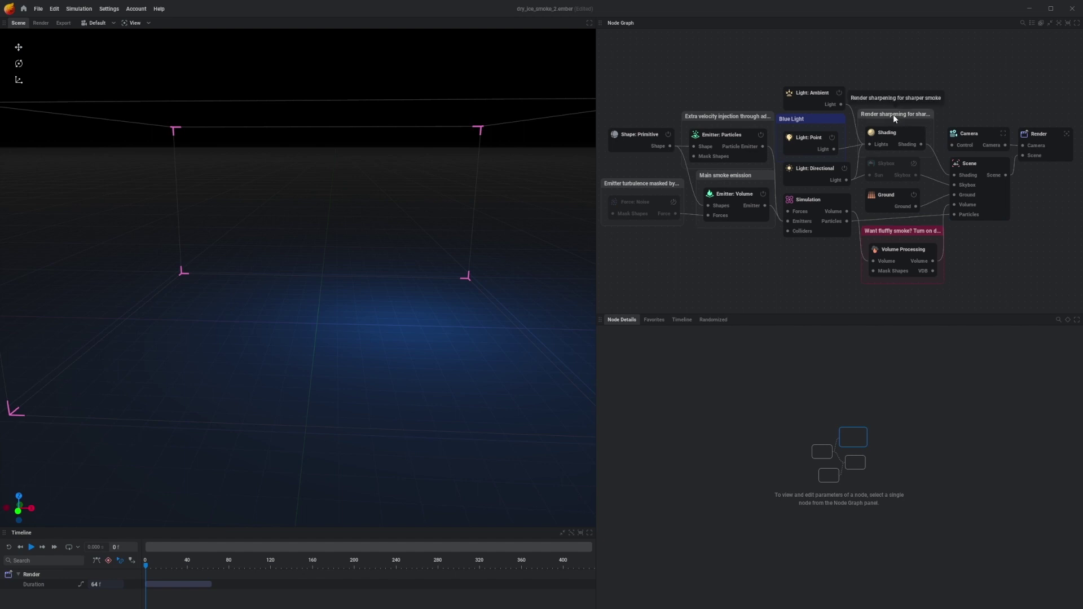
drag(892, 113, 893, 95)
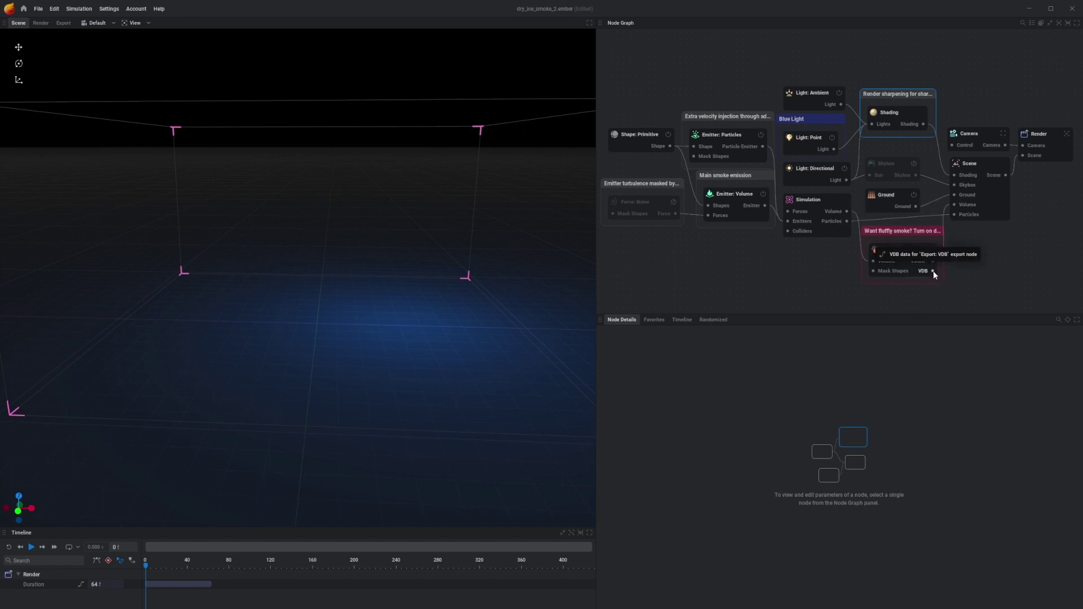
- Attach an Export: VDB node to Volume Processing's VDB output and set its directory to D:\2023\Youtube\Embergen to Blender Smoke to Mesh\resources\VDB
drag(932, 271, 997, 273)
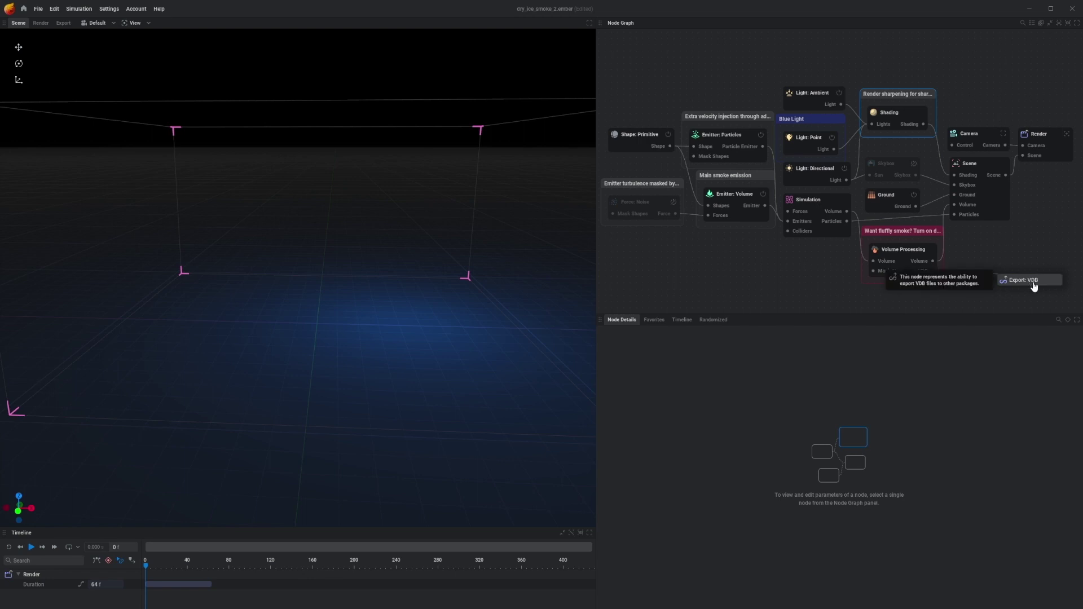
click(1027, 282)
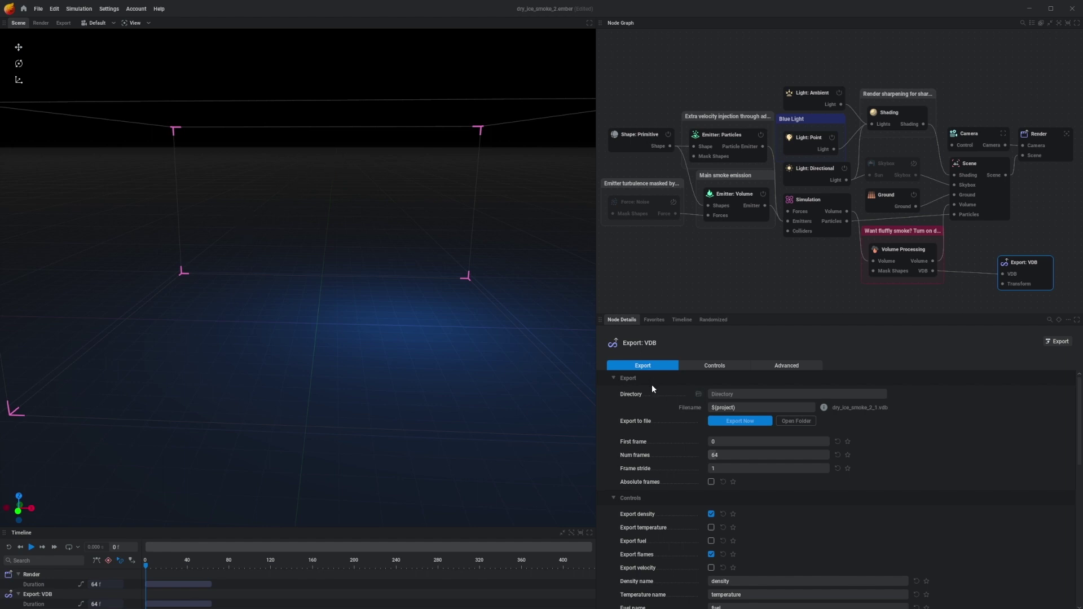
text(D:\2023\Youtube\Embergen to Blender Smoke to Mesh\resources\VDB)
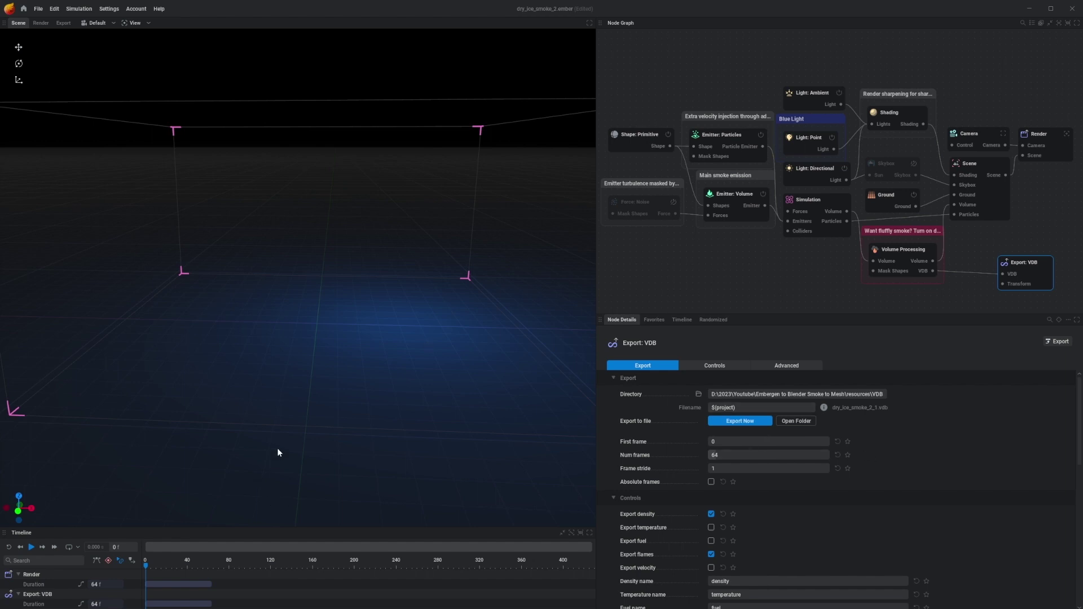
- Preview the simulation up to about frame 129, pause it, and set the VDB export's number of frames to 120
key(space)
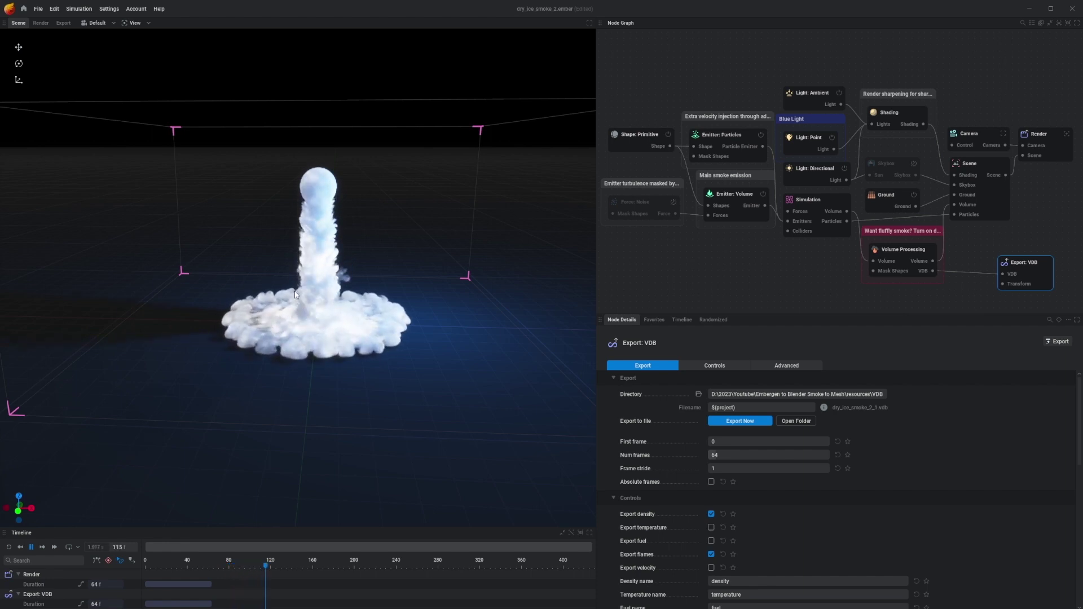
key(space)
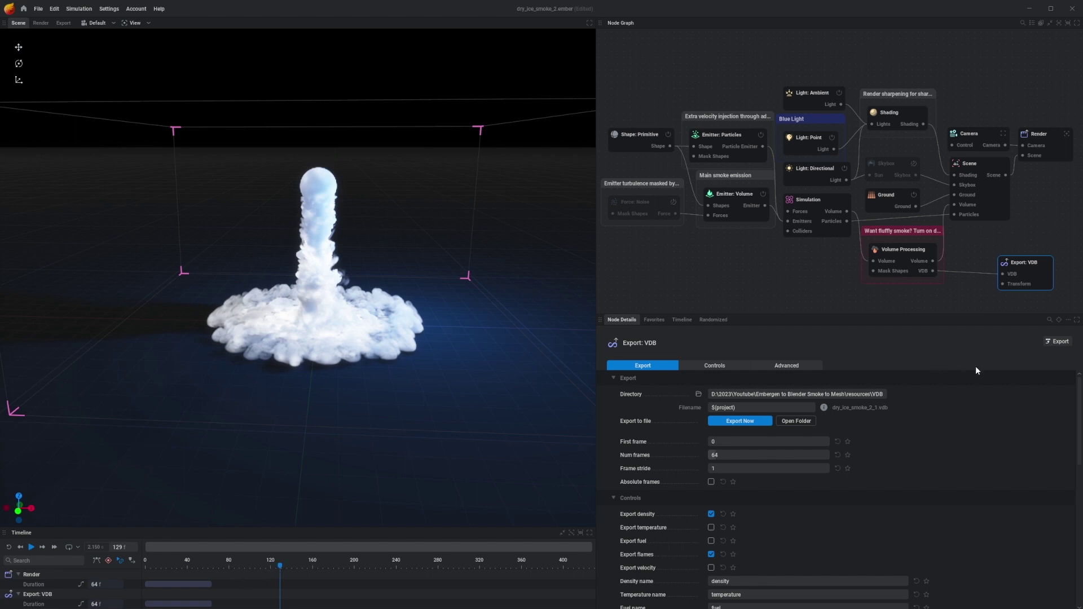
click(721, 455)
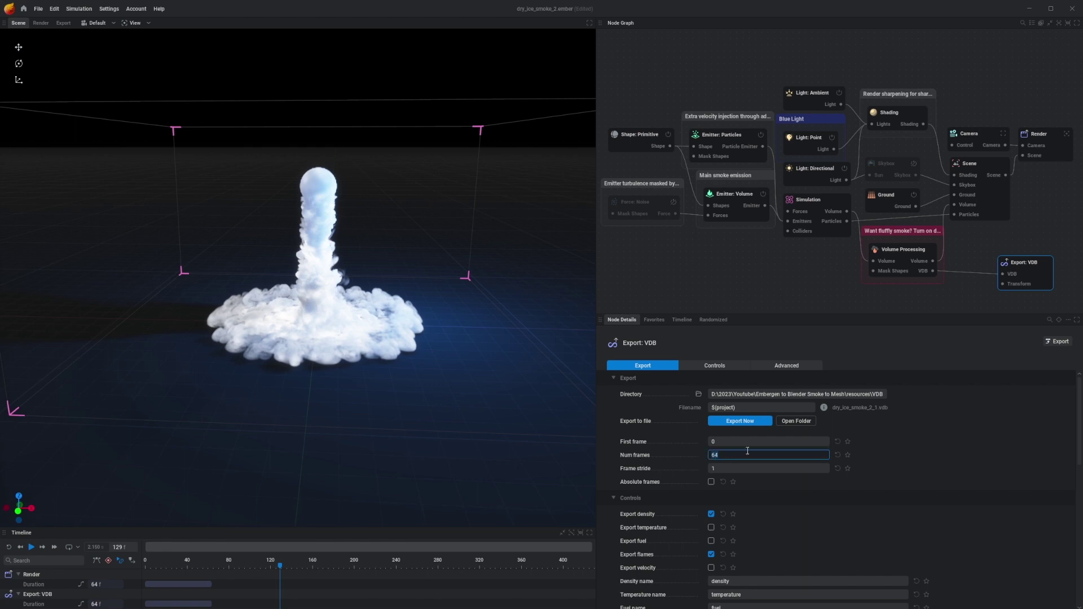
text(120)
key(Return)
- Turn off flames in the VDB export so only density is included, and export the sequence
scroll(694, 533, down, 1)
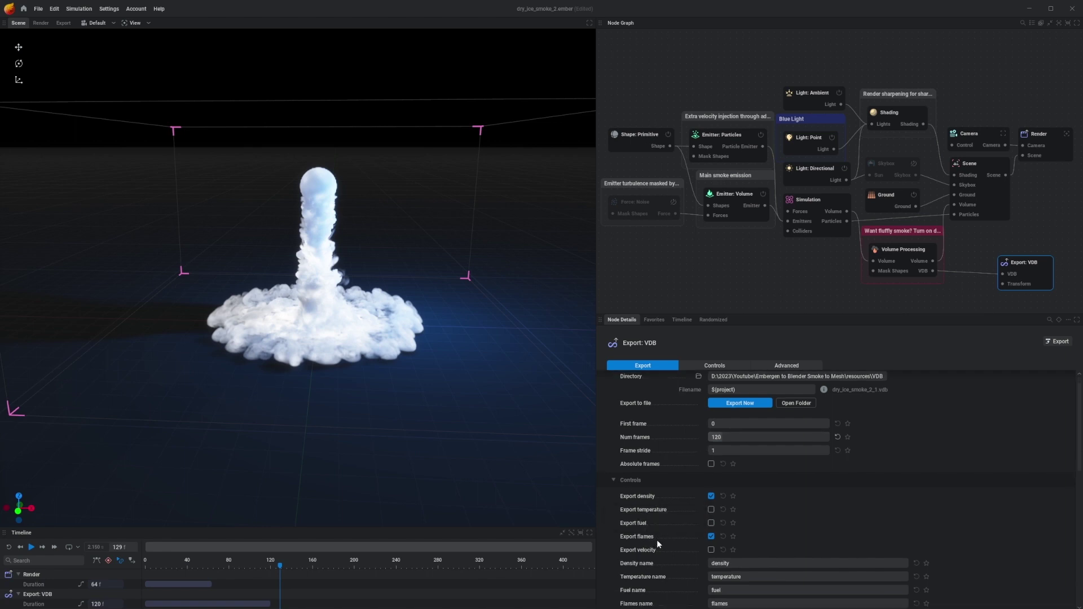
click(711, 537)
scroll(745, 537, down, 3)
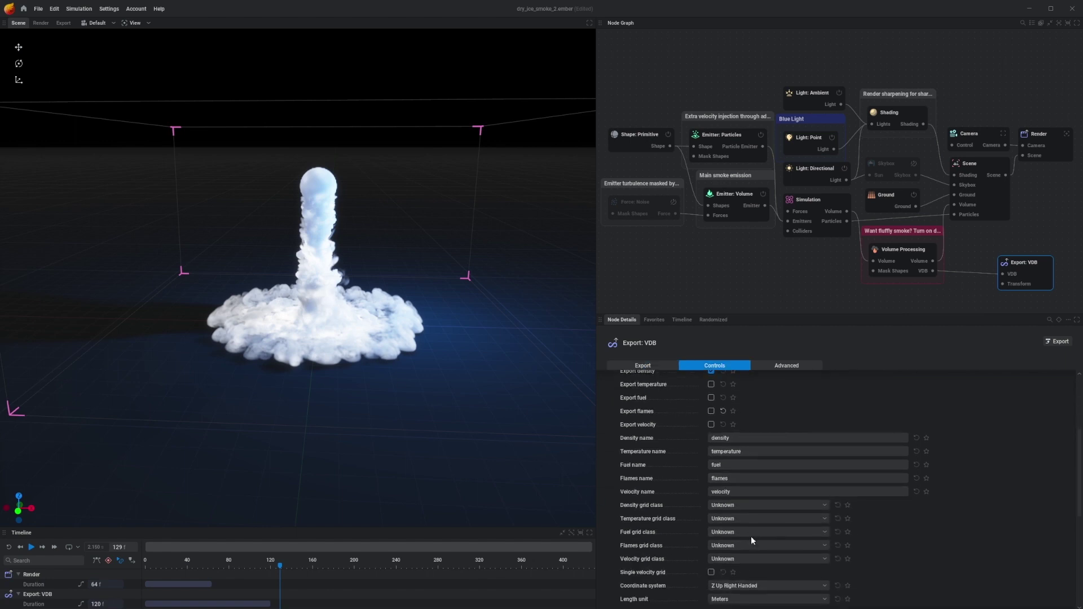
scroll(761, 524, up, 3)
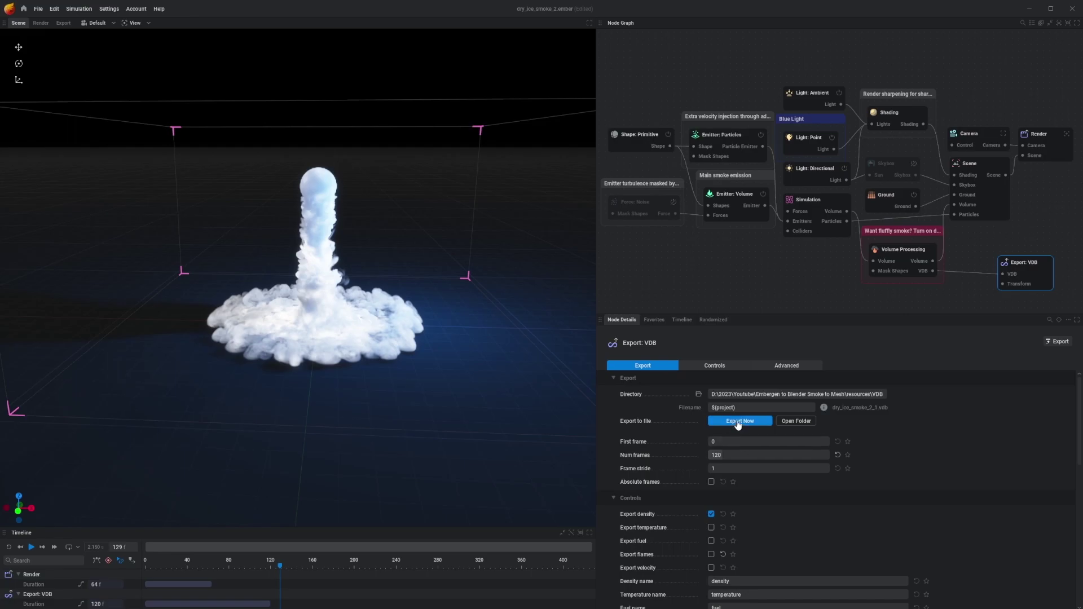
click(738, 424)
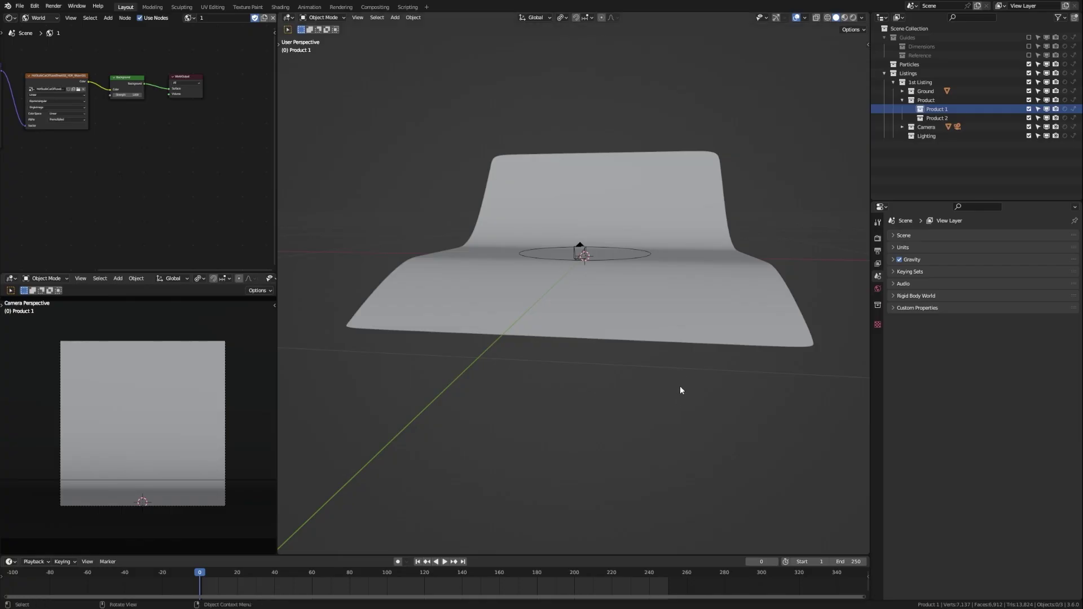
- Switch to Blender and import the dry_ice_smoke_2 OpenVDB sequence into the Product 1 collection
middle_drag(649, 217, 625, 233)
key(shift+a)
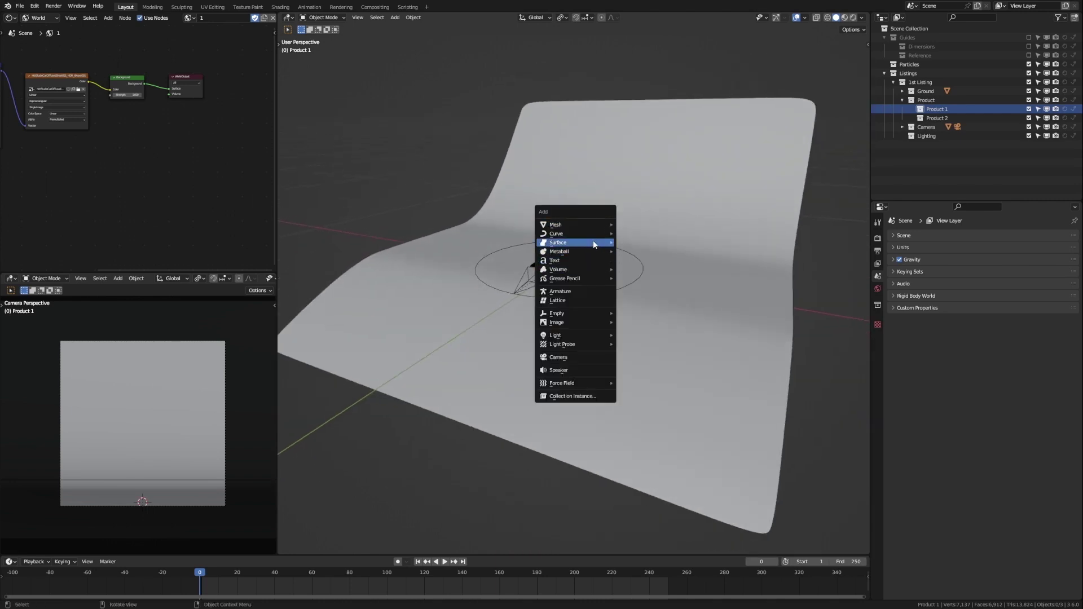
mouse_move(578, 269)
click(675, 266)
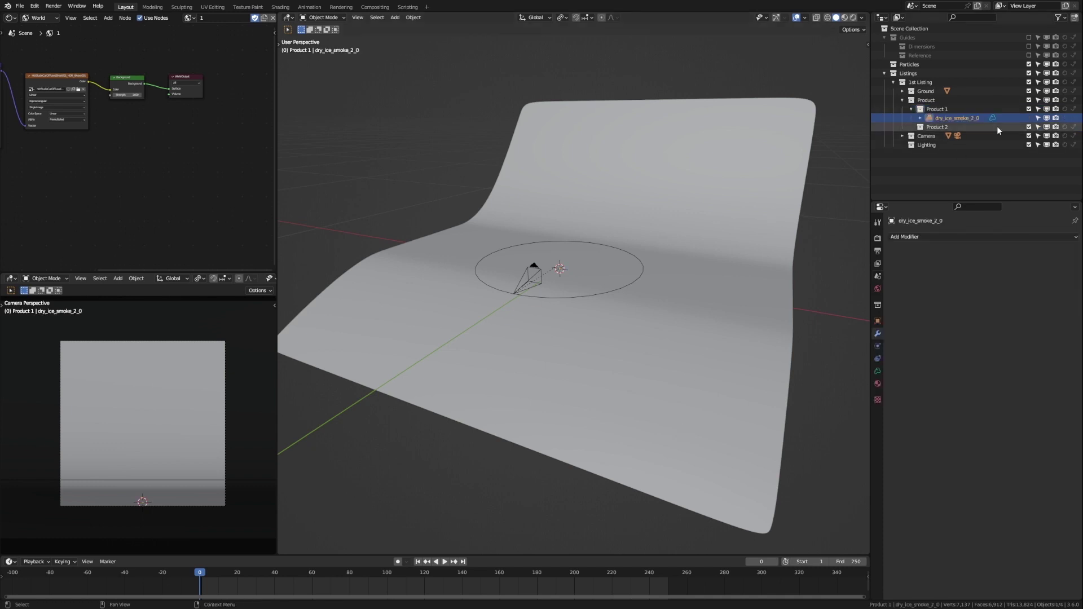
- Add a cube to the Product 2 collection and scale it down to fit on the ground backdrop
click(938, 127)
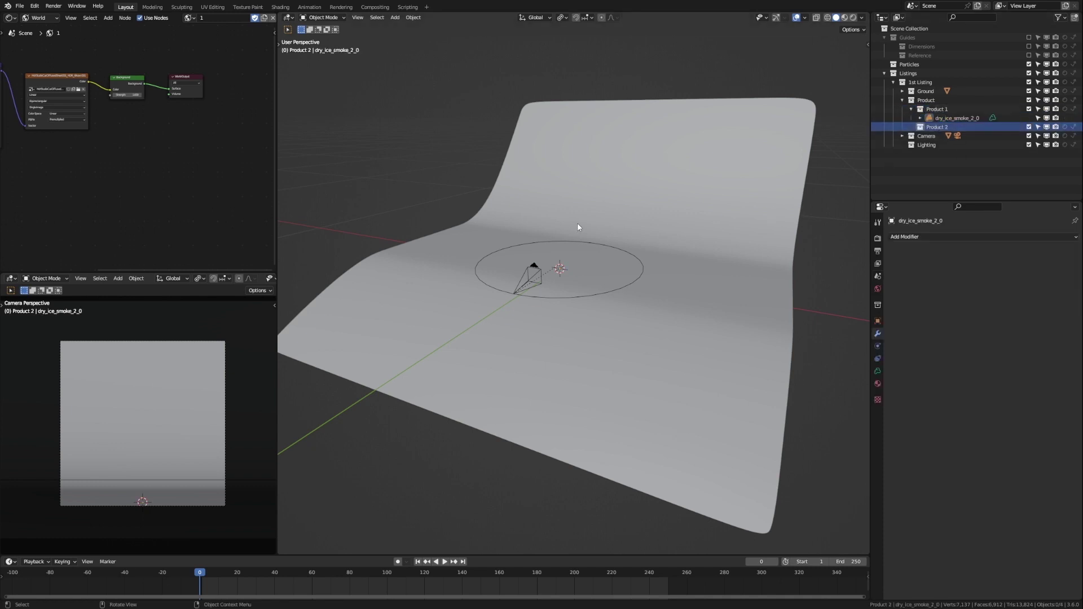
key(shift+a)
mouse_move(556, 179)
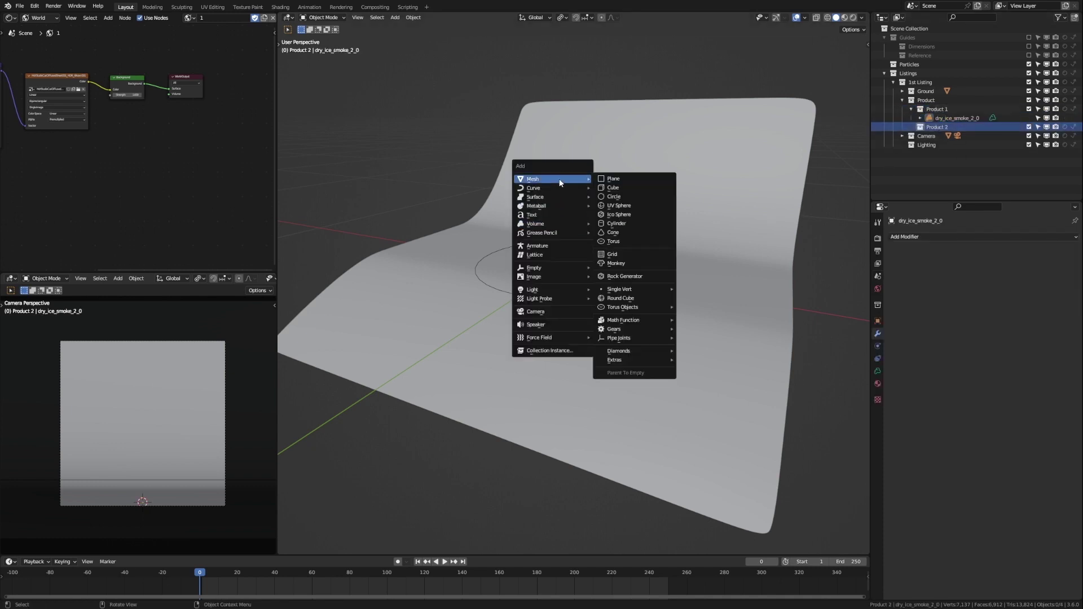
click(632, 188)
scroll(684, 200, down, 5)
key(s)
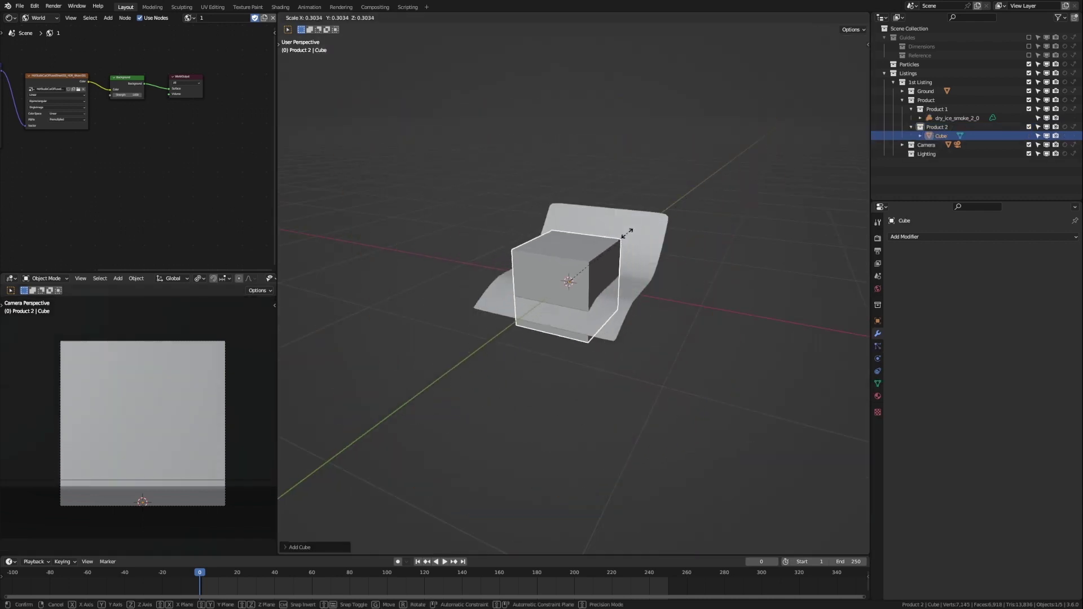
click(614, 243)
- Add a Volume to Mesh modifier to the cube with dry_ice_smoke_2_0 as its source object
scroll(590, 253, up, 6)
middle_drag(590, 248, 599, 220)
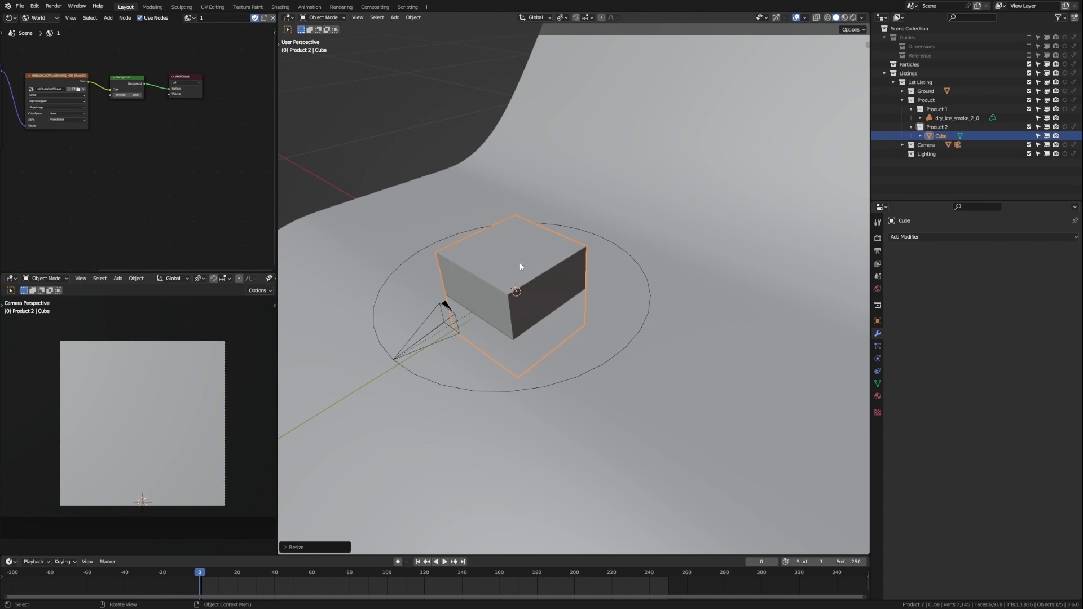
middle_drag(526, 259, 603, 219)
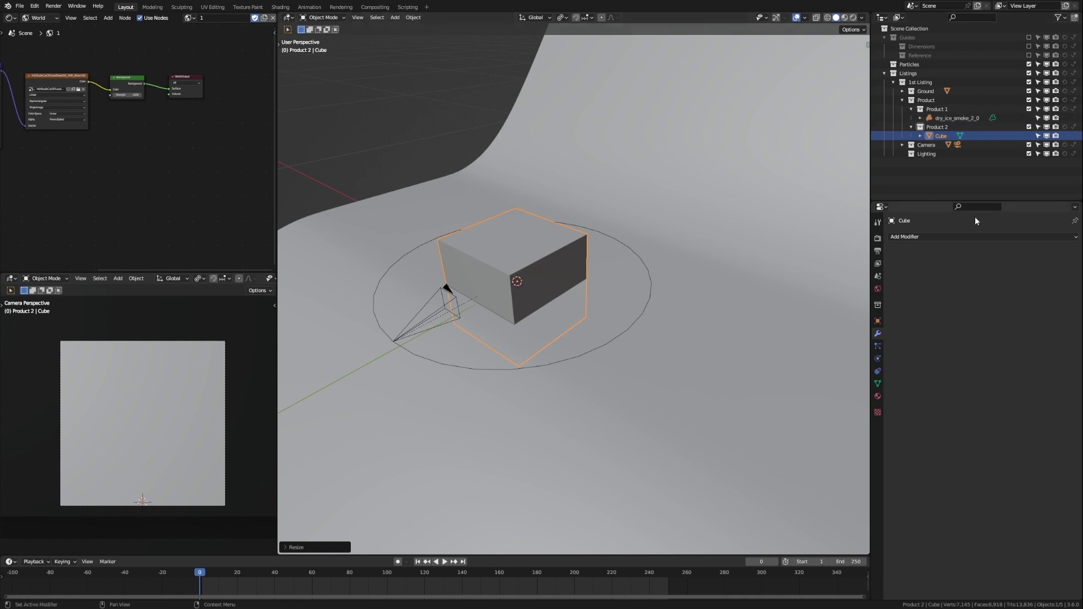
click(513, 228)
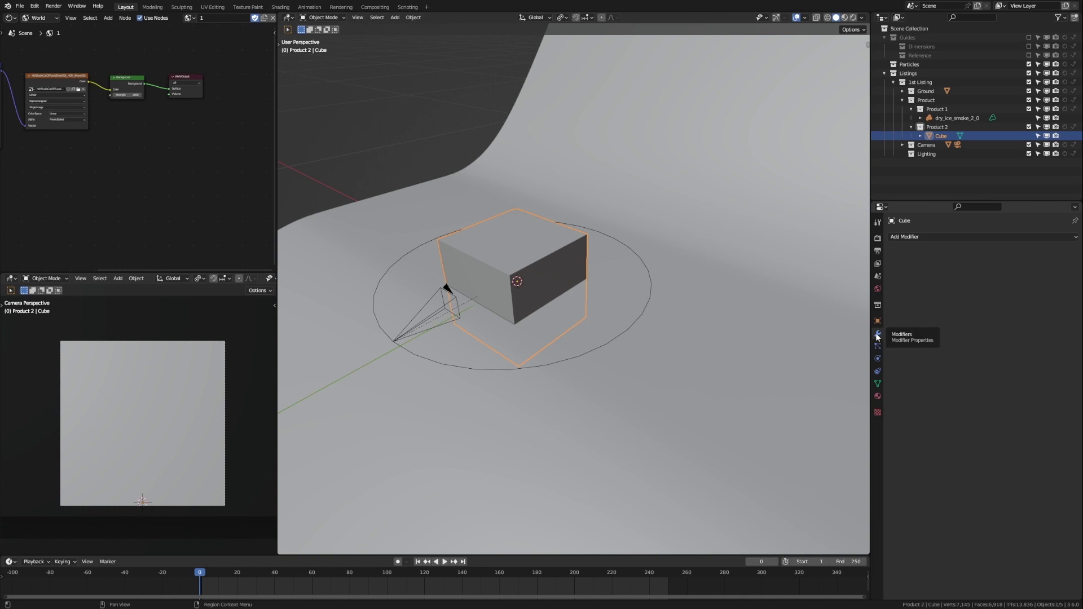
click(942, 234)
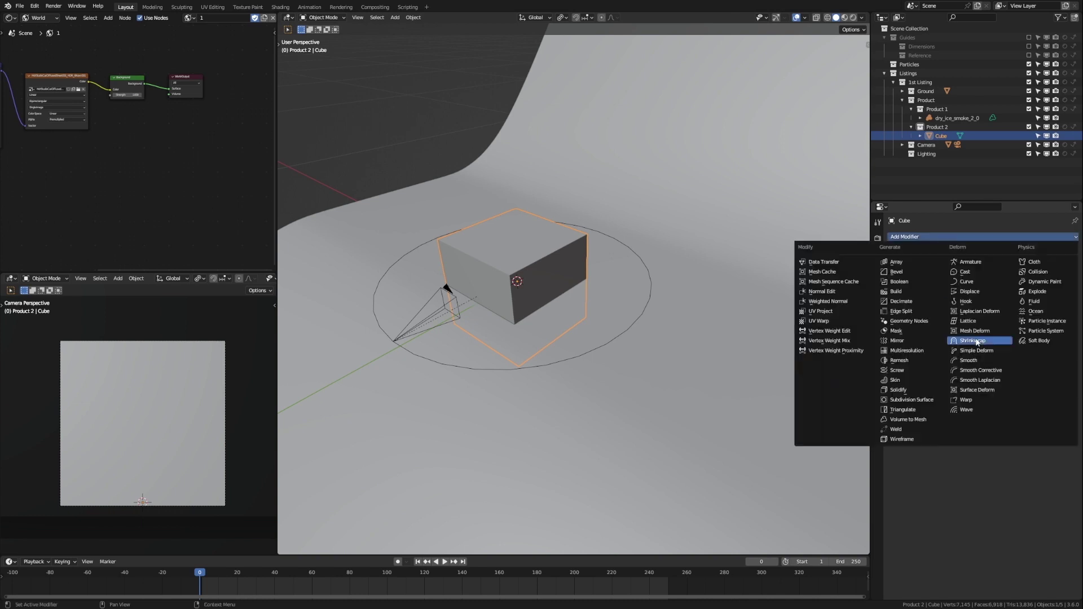
click(914, 422)
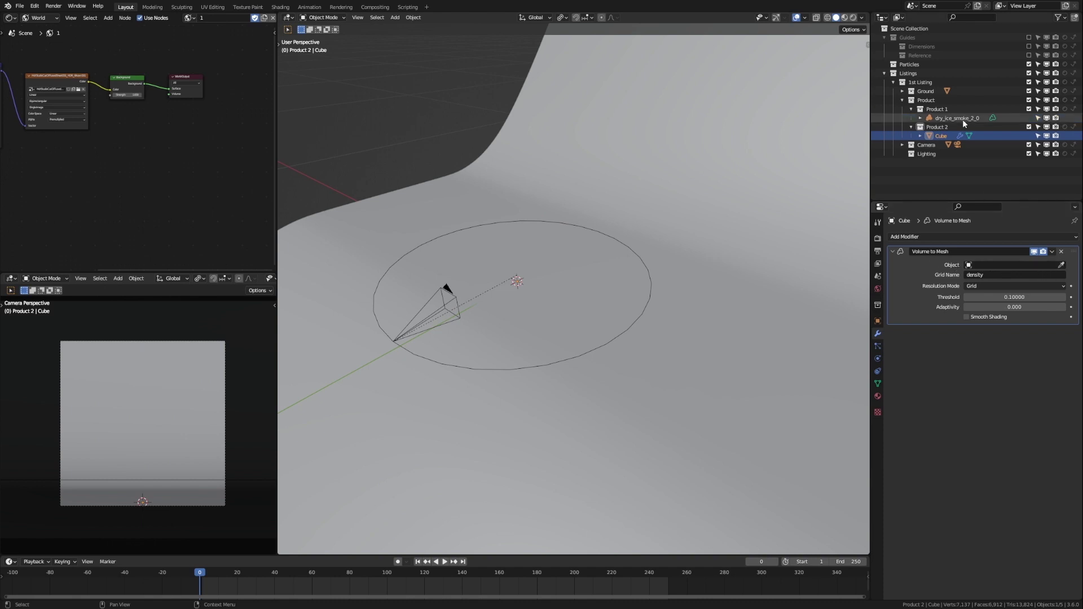
click(980, 265)
click(994, 307)
- Play the animation to frame 66 and examine the shape of the generated smoke mesh
scroll(677, 174, down, 7)
key(space)
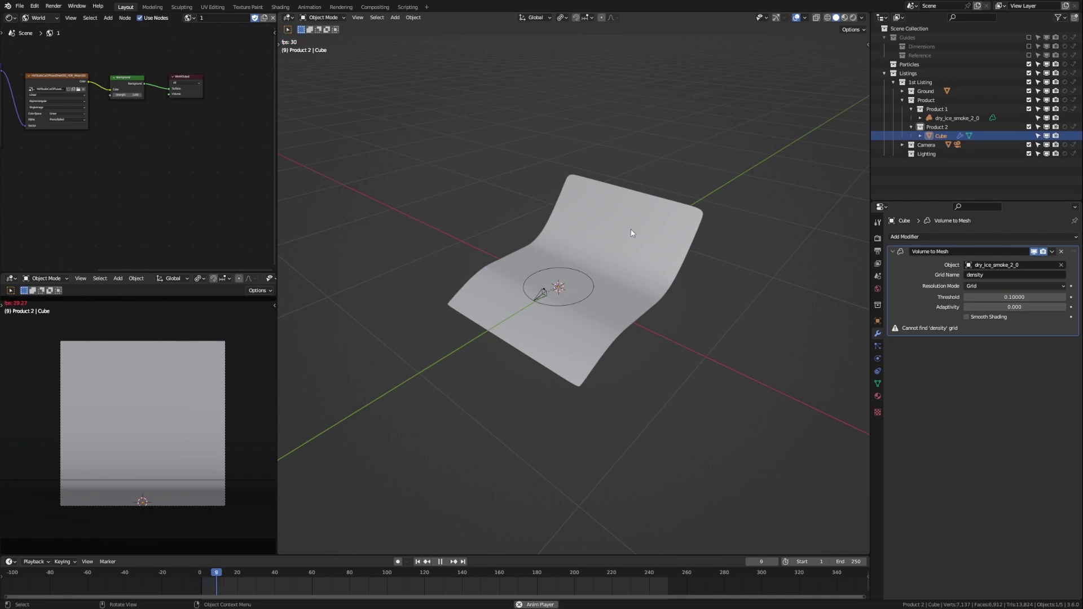
scroll(640, 222, down, 5)
middle_drag(633, 210, 639, 185)
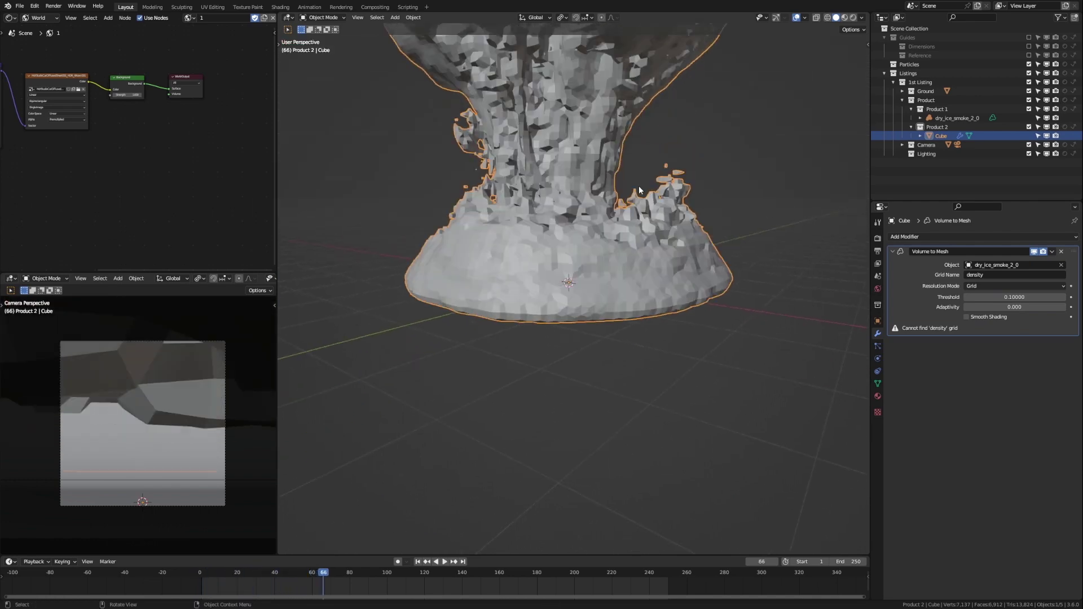
scroll(638, 193, down, 6)
middle_drag(615, 180, 614, 208)
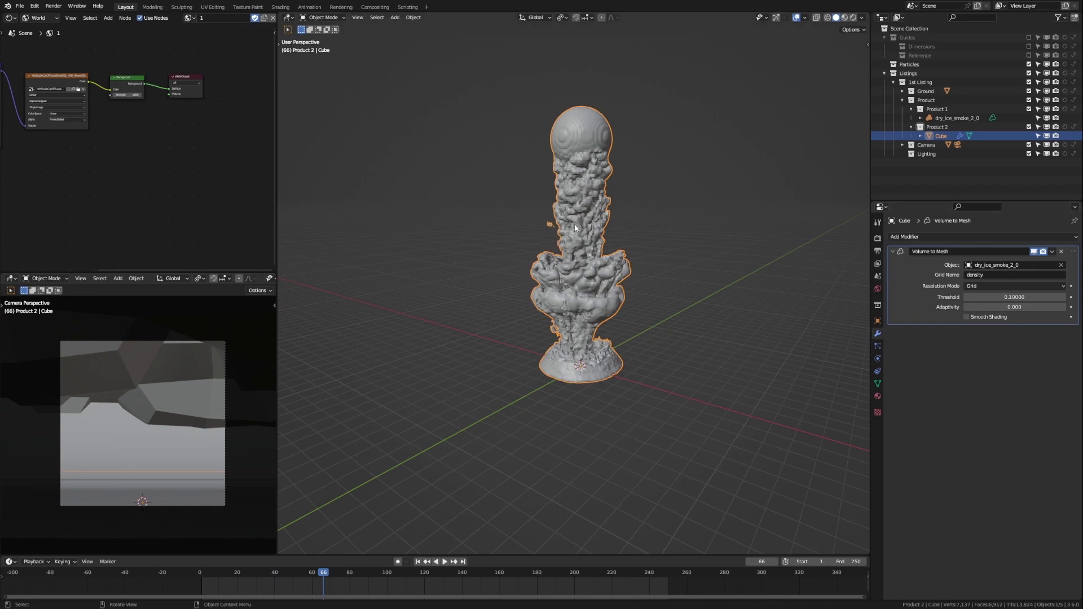
scroll(578, 222, up, 3)
scroll(577, 225, down, 2)
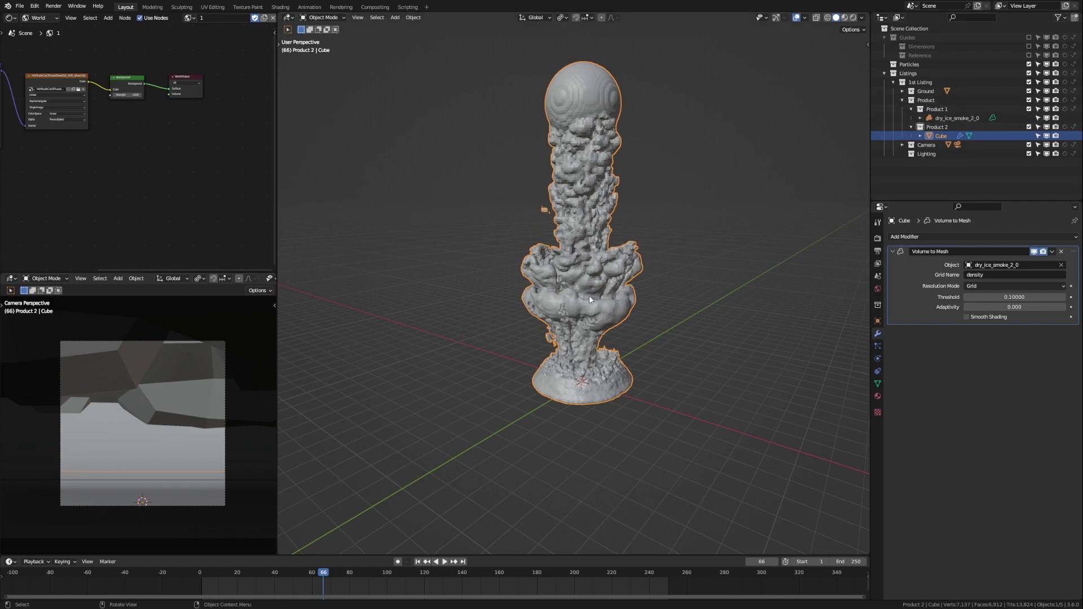
- Scale the dry_ice_smoke_2_0 volume down until its base fits on the ground backdrop, and keep the volume selected
click(609, 142)
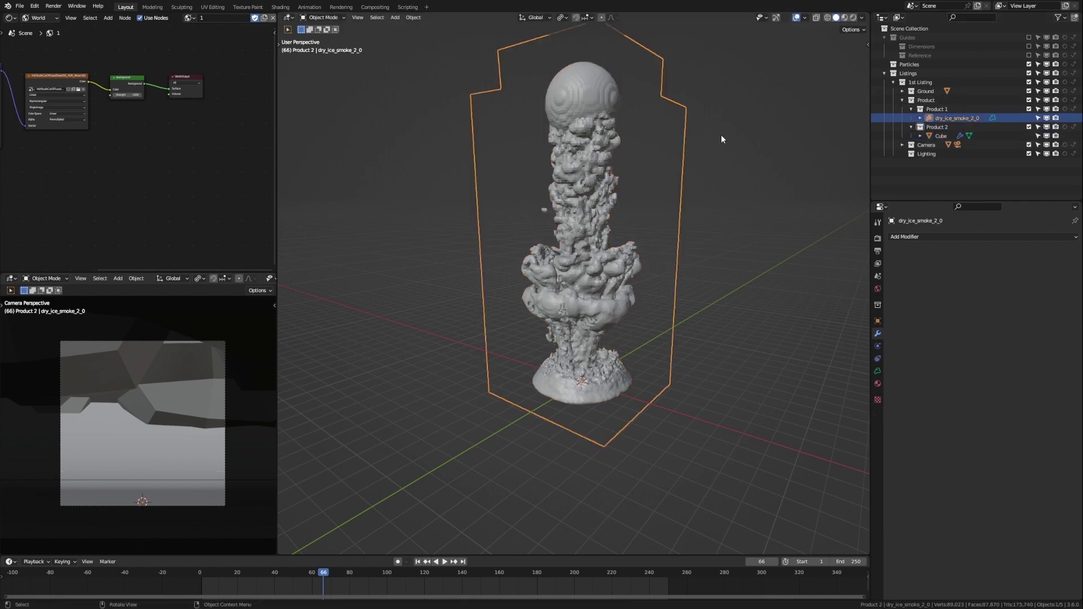
key(s)
click(592, 361)
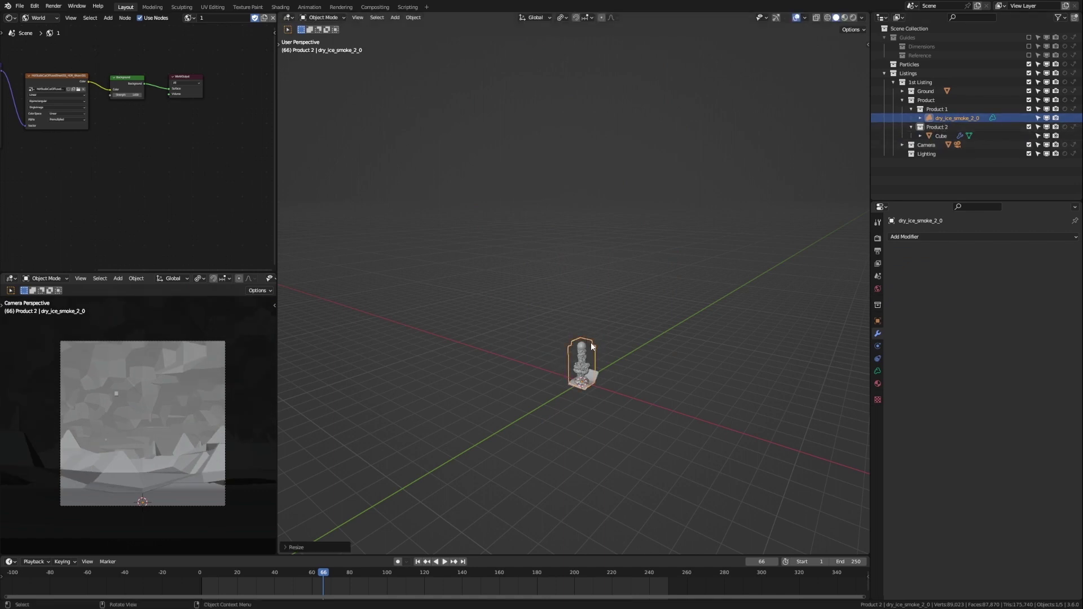
scroll(579, 360, up, 4)
scroll(624, 349, up, 7)
scroll(625, 348, down, 2)
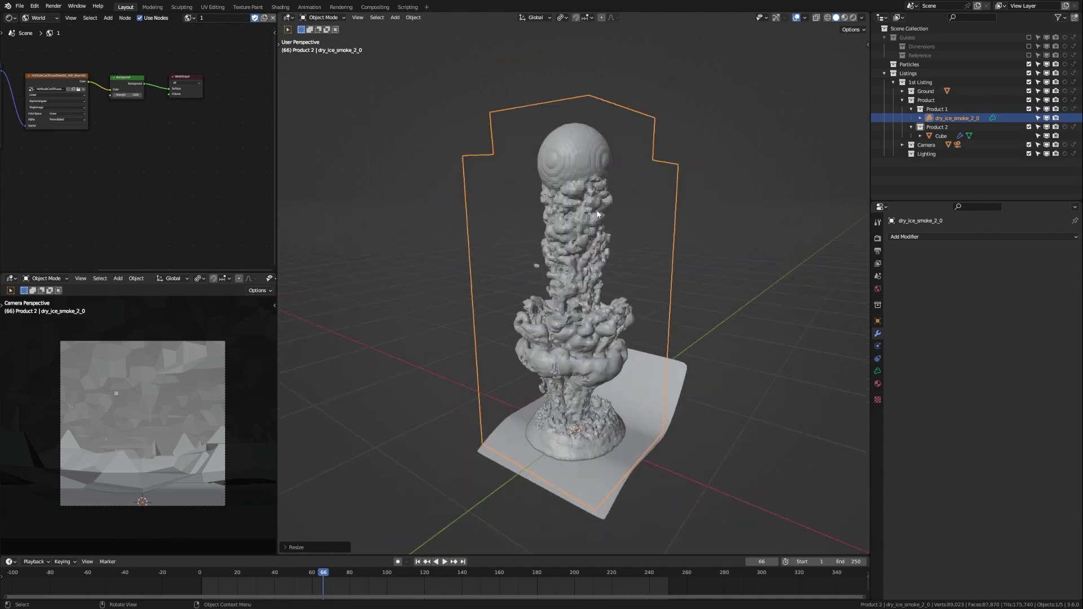
click(940, 136)
click(947, 117)
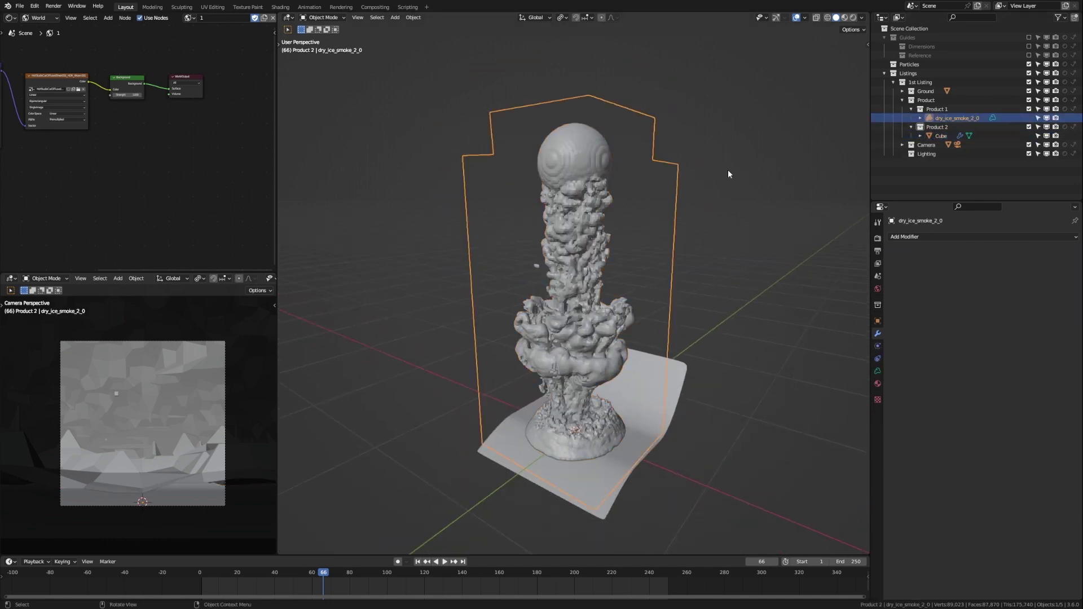
- Scale the dry_ice_smoke_2_0 volume down in two passes, the second by about 0.5, until the smoke column fits inside the camera frame
key(s)
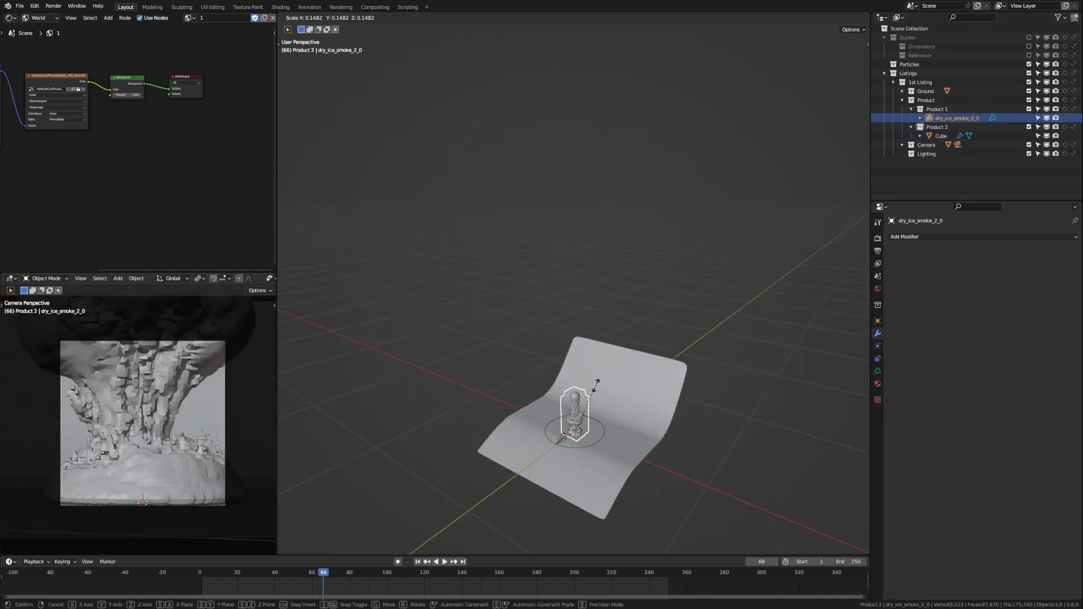
click(594, 389)
scroll(613, 339, up, 4)
scroll(612, 236, up, 5)
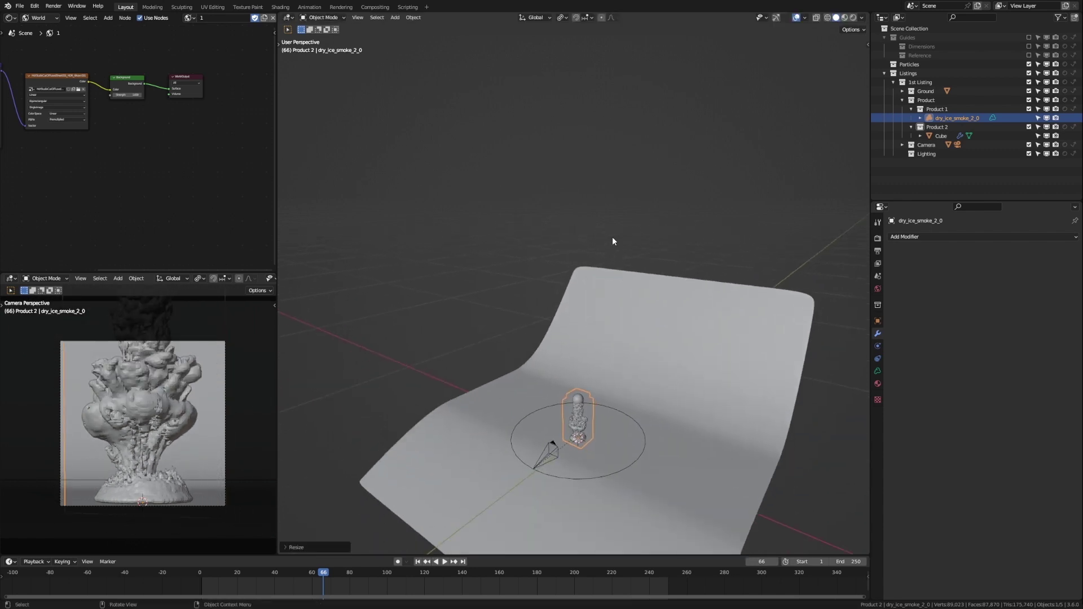
key(s)
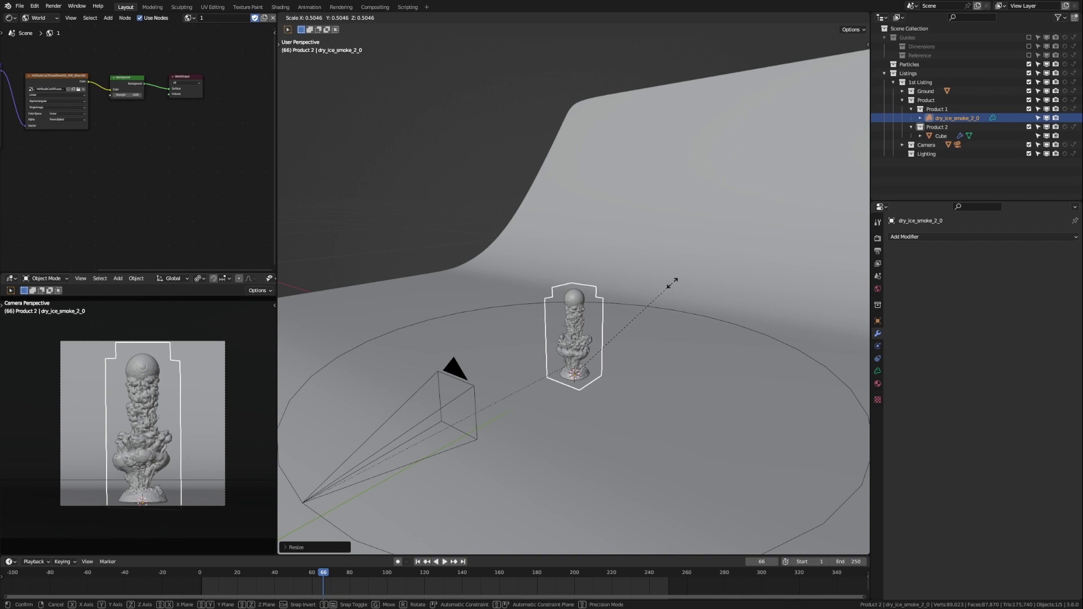
click(671, 283)
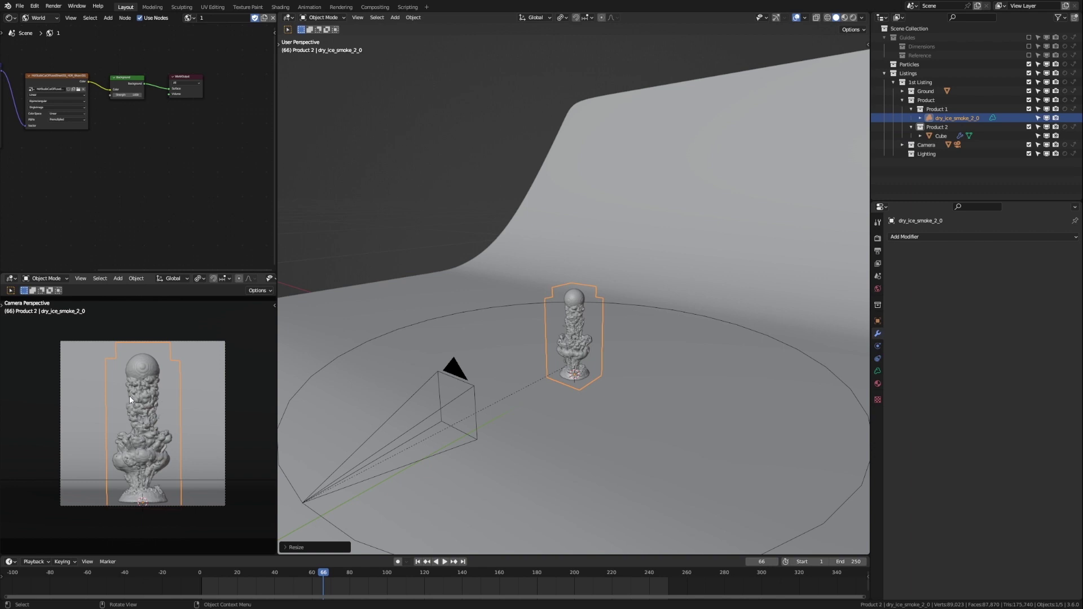
- Collapse the Product 1 collection and exclude it from the view layer
click(942, 109)
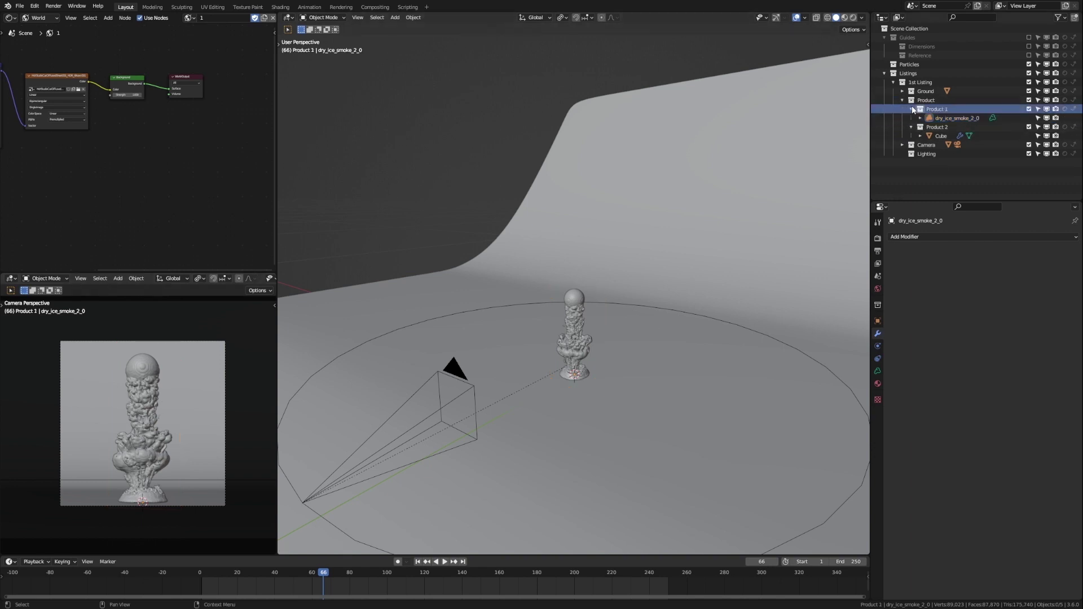
click(911, 109)
click(910, 109)
click(1029, 109)
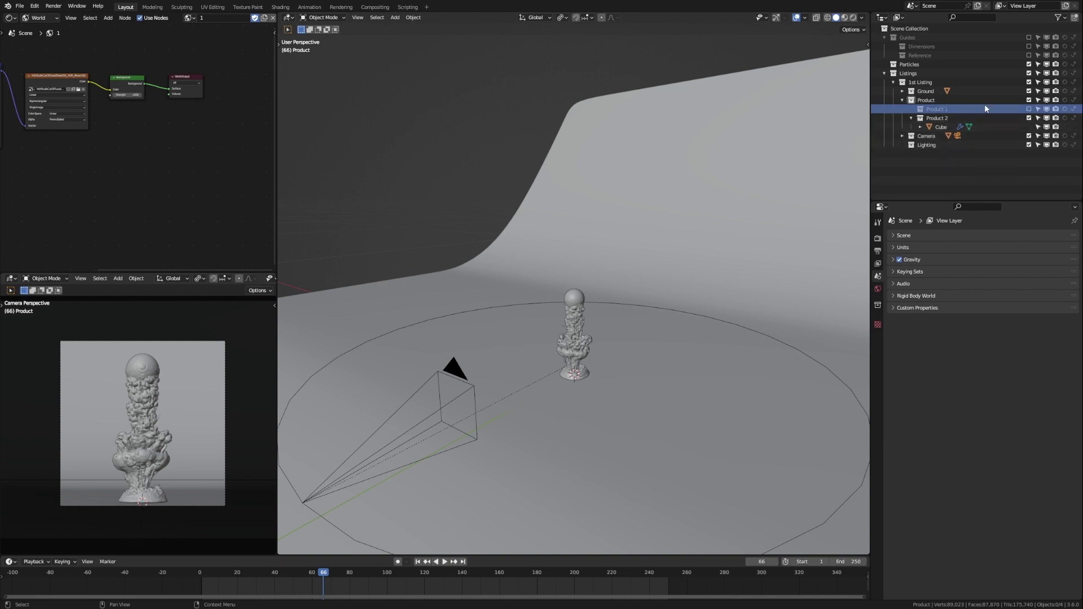
- Enable Smooth Shading in the cube's Volume to Mesh modifier to soften the faceted smoke mesh
click(936, 126)
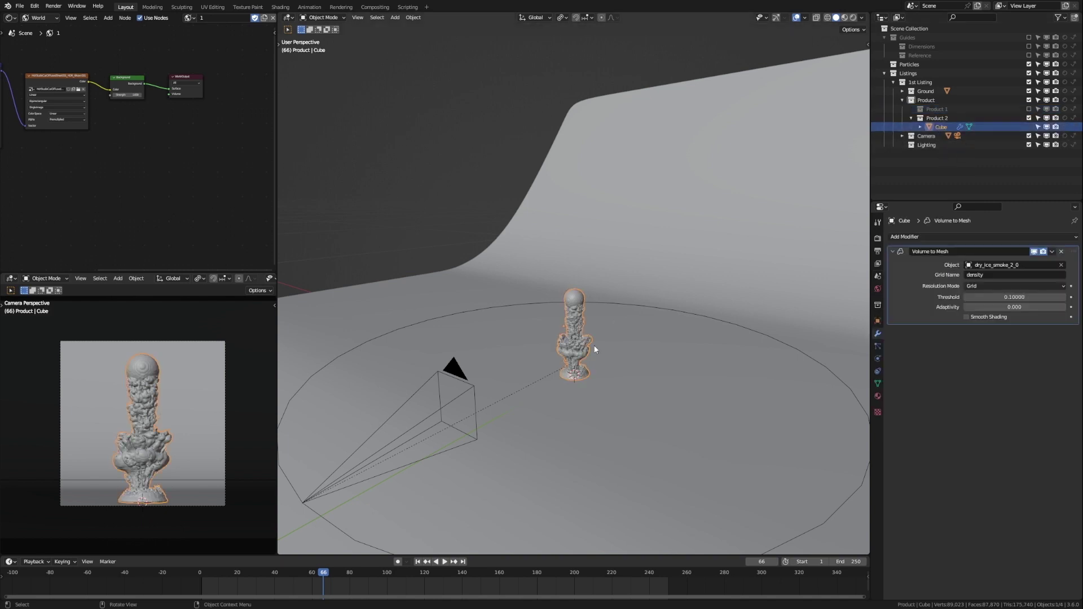
scroll(596, 349, up, 3)
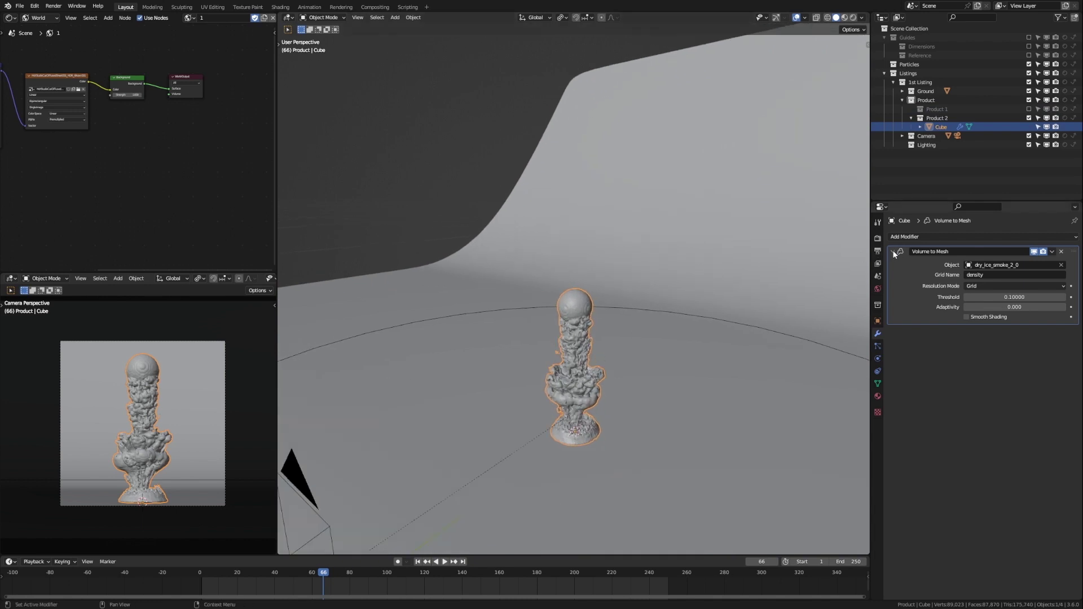
scroll(614, 289, up, 6)
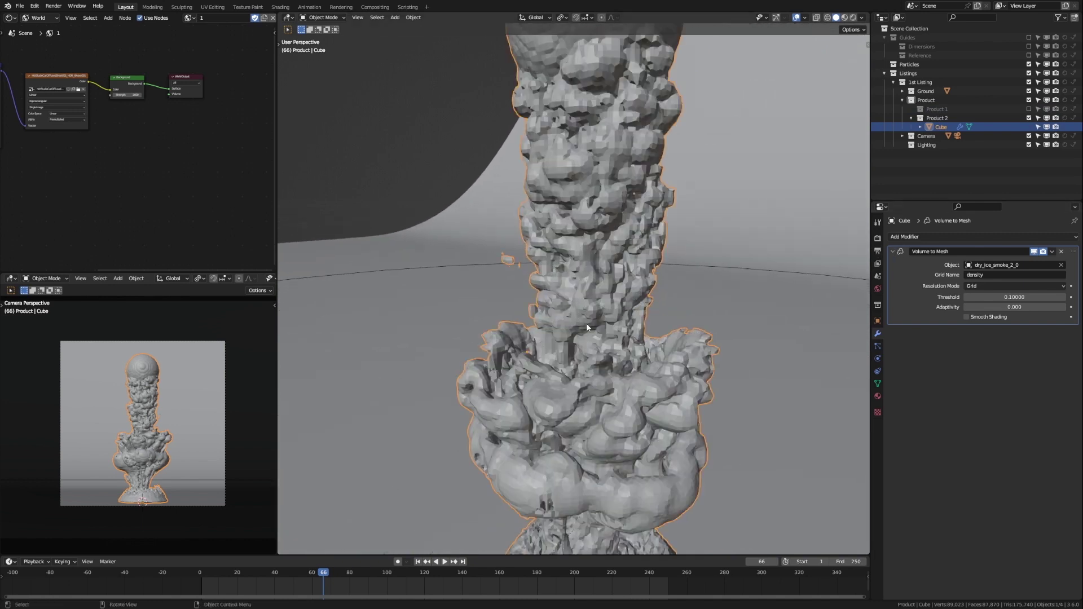
scroll(587, 316, up, 2)
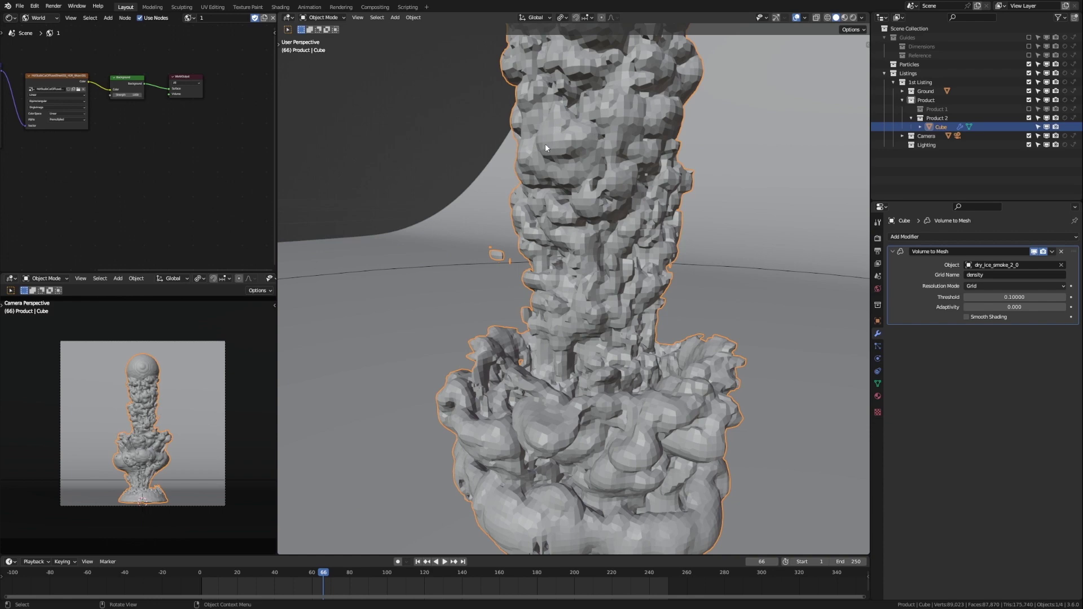
scroll(582, 159, down, 6)
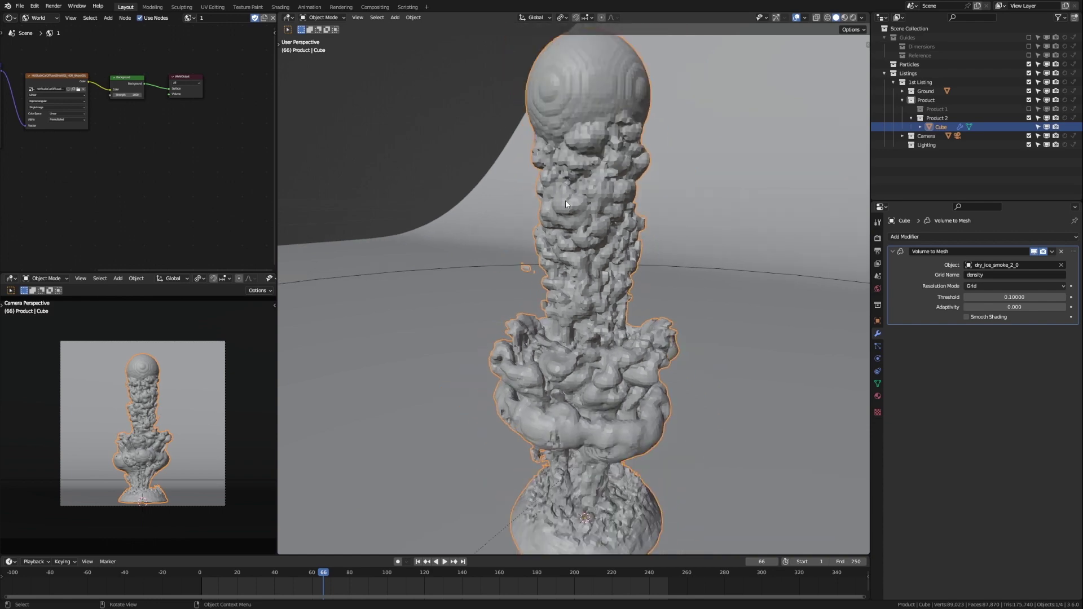
click(967, 316)
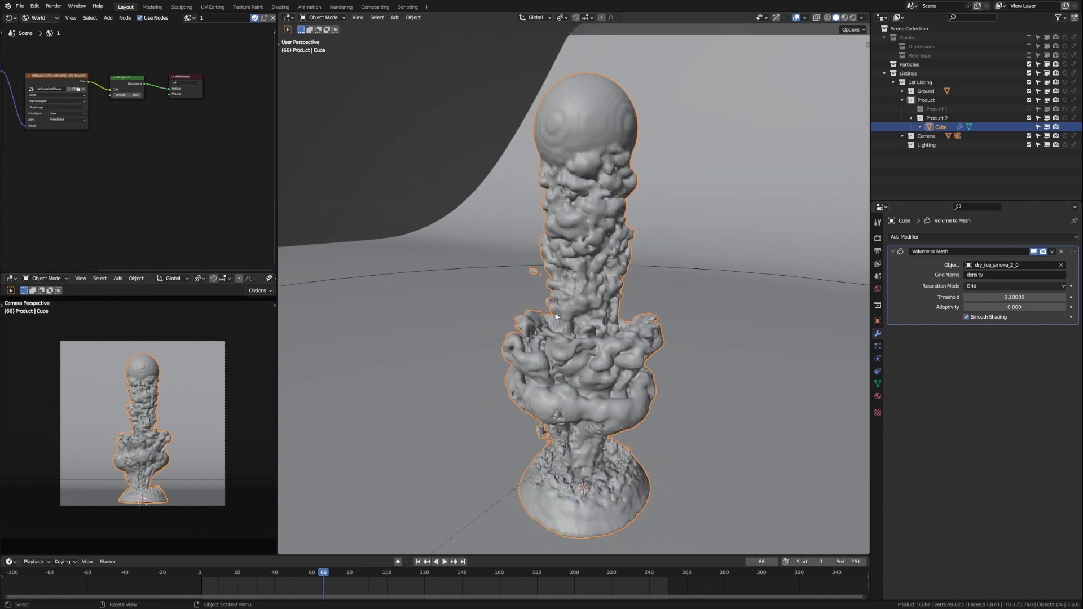
mouse_move(555, 313)
shift+middle_down()
mouse_move(591, 296)
mouse_move(623, 330)
mouse_move(614, 243)
shift+middle_up()
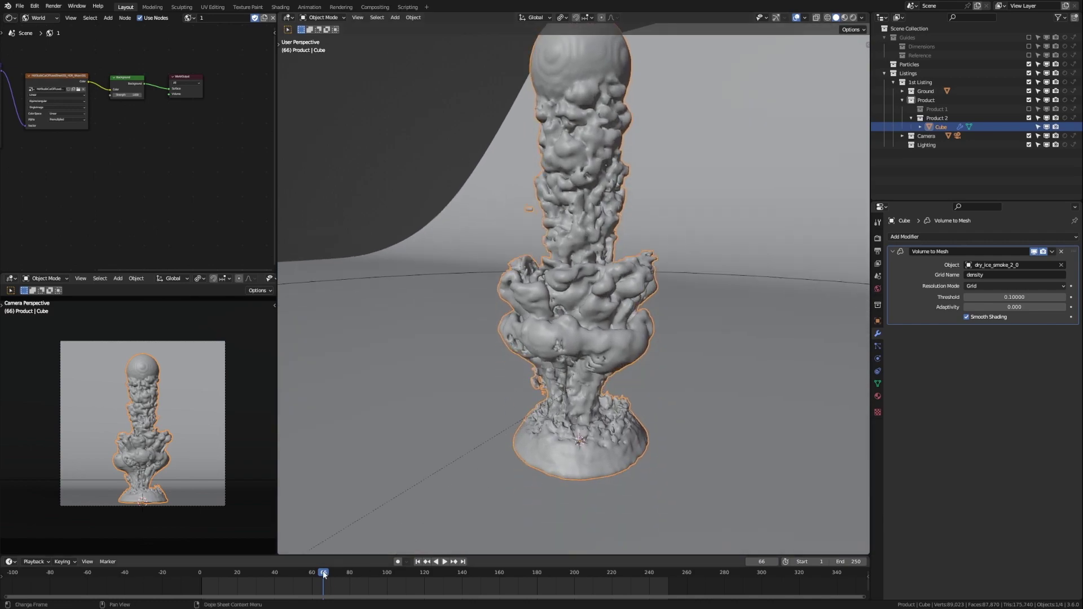
- Move the playhead to frame 120 and set the scene's end frame to 120
drag(323, 573, 424, 588)
click(877, 251)
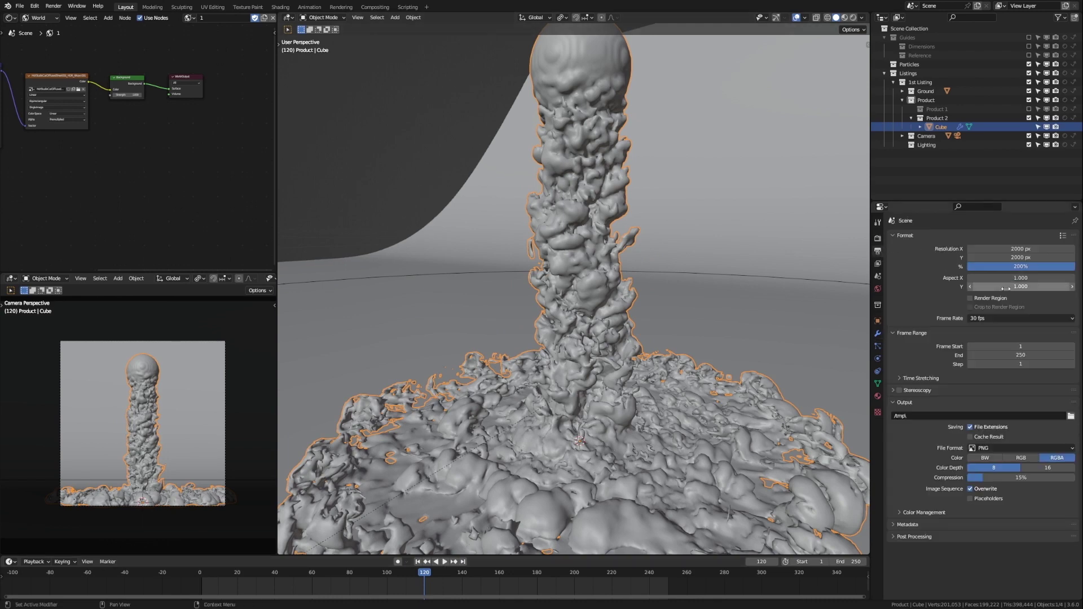
double_click(1020, 355)
text(120)
key(Return)
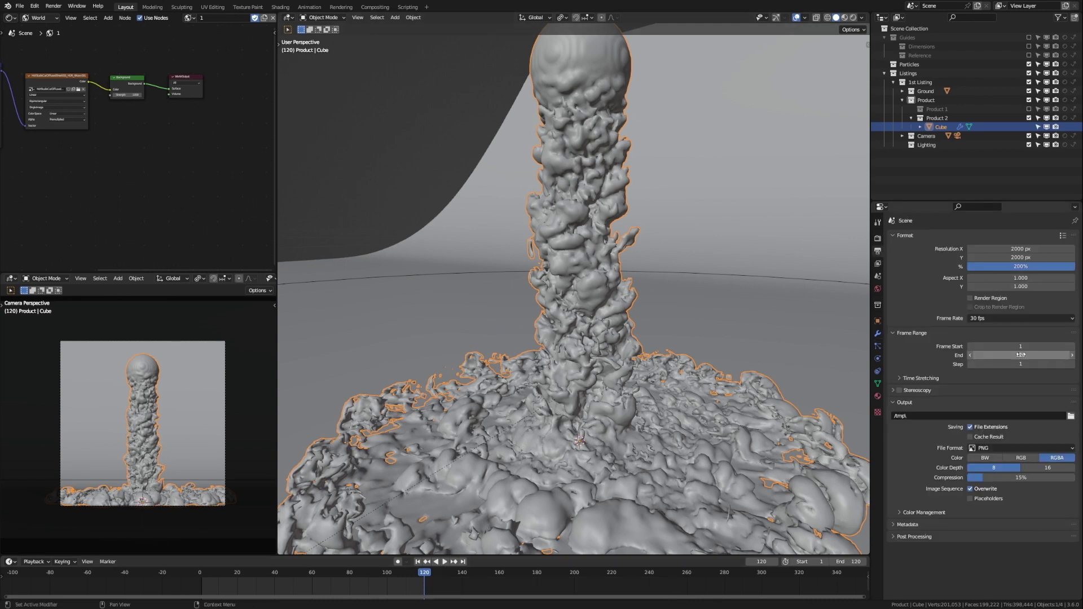
- Play the animation from the start to frame 88 and examine the smoke mesh's surface and small detached fragments up close
click(877, 238)
scroll(641, 273, down, 3)
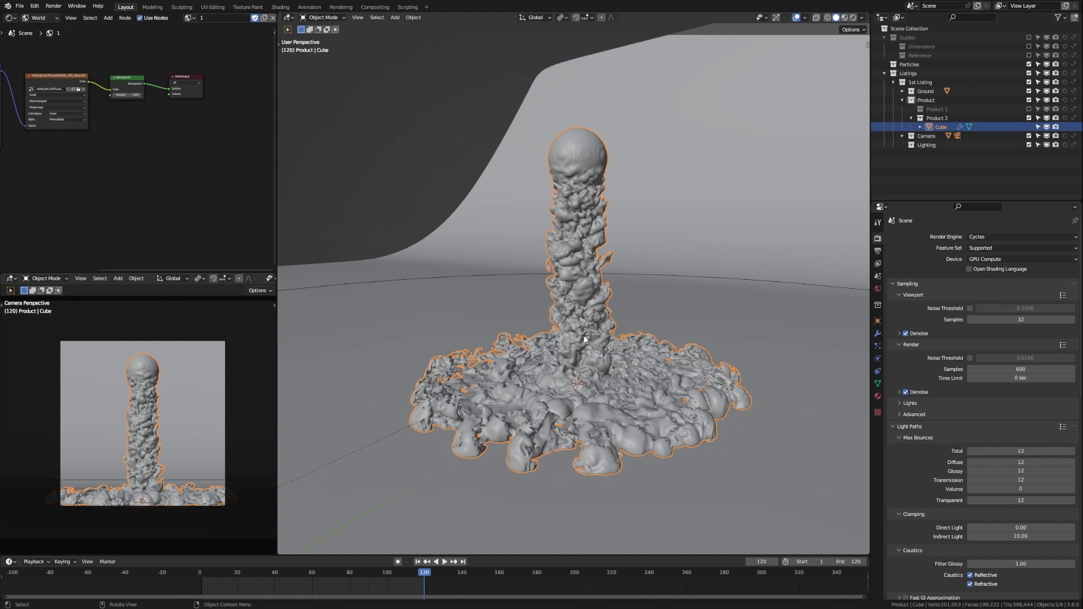
drag(418, 575, 207, 575)
key(space)
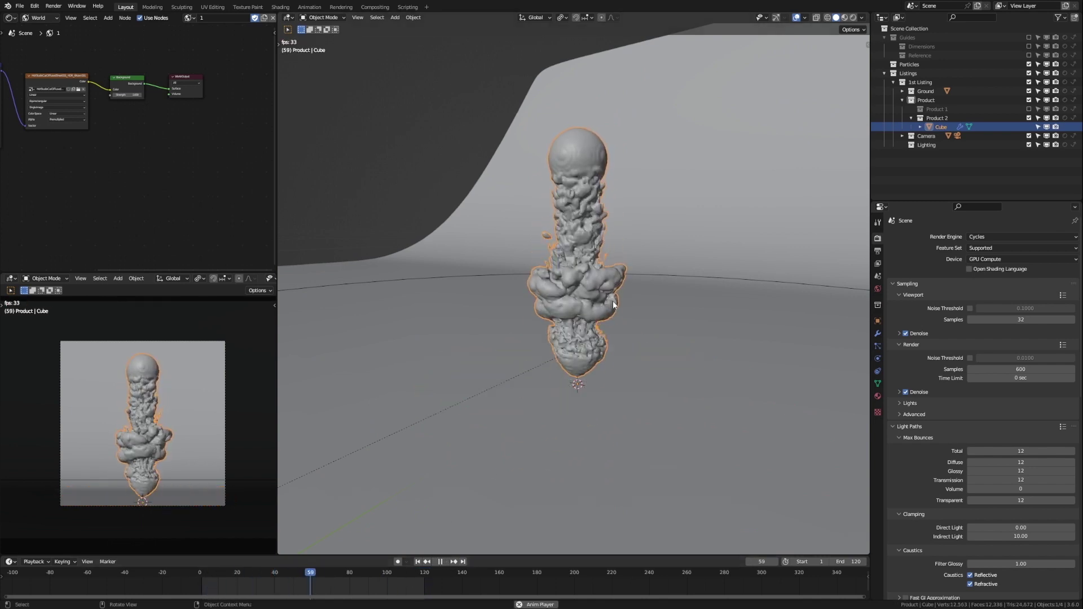
key(space)
scroll(597, 355, up, 5)
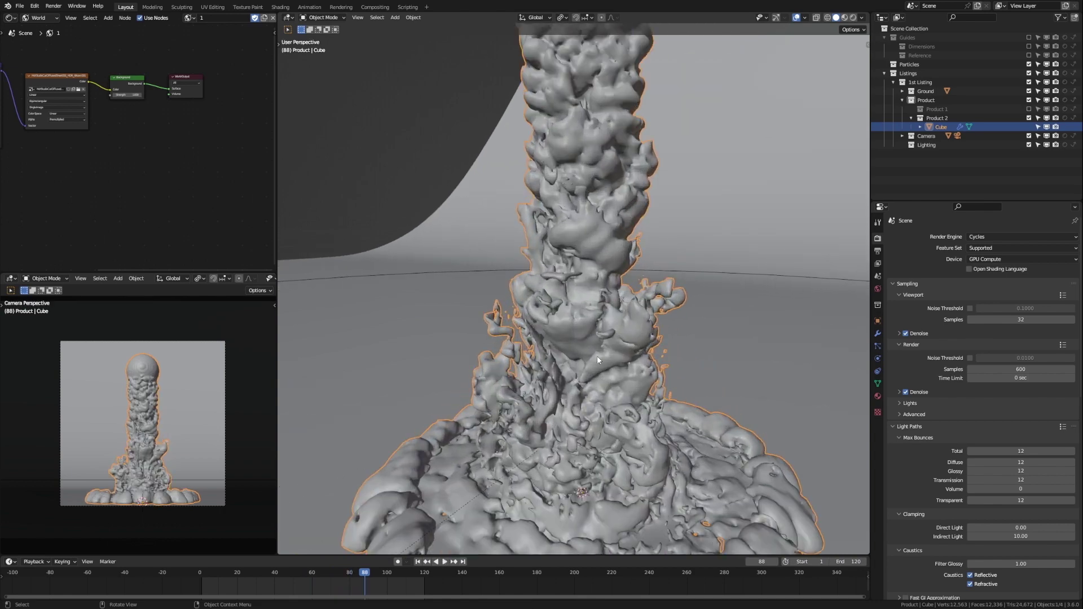
scroll(614, 344, up, 4)
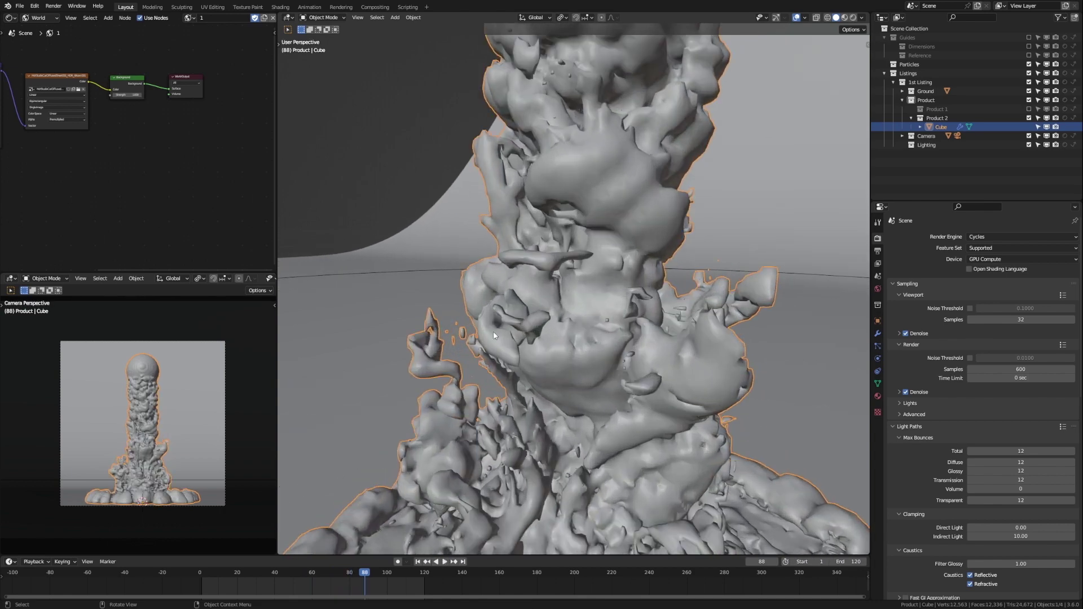
middle_drag(498, 329, 411, 365)
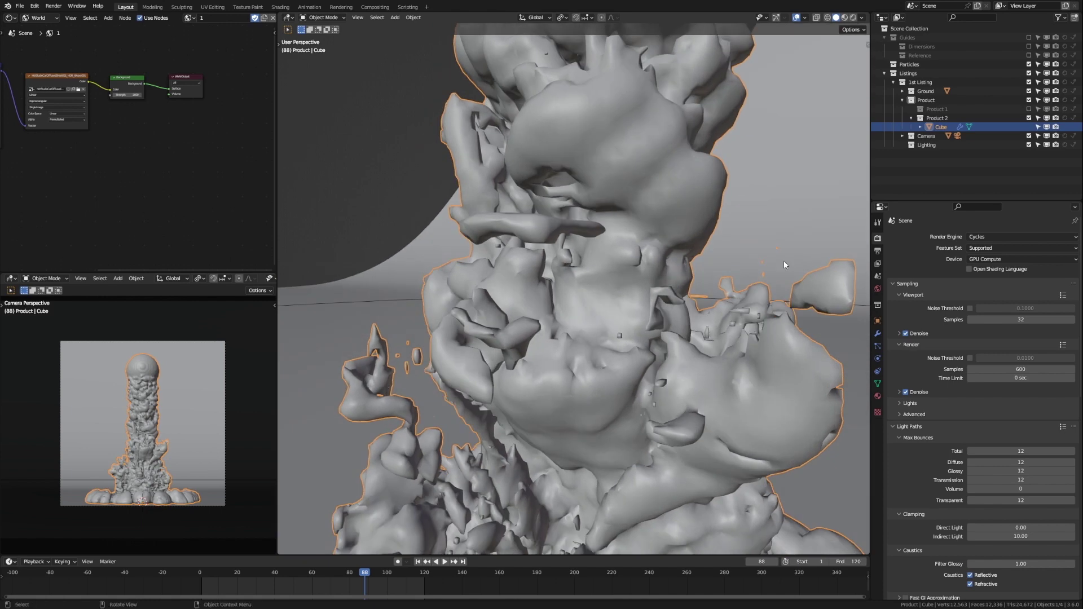
middle_drag(535, 276, 600, 299)
scroll(600, 303, up, 5)
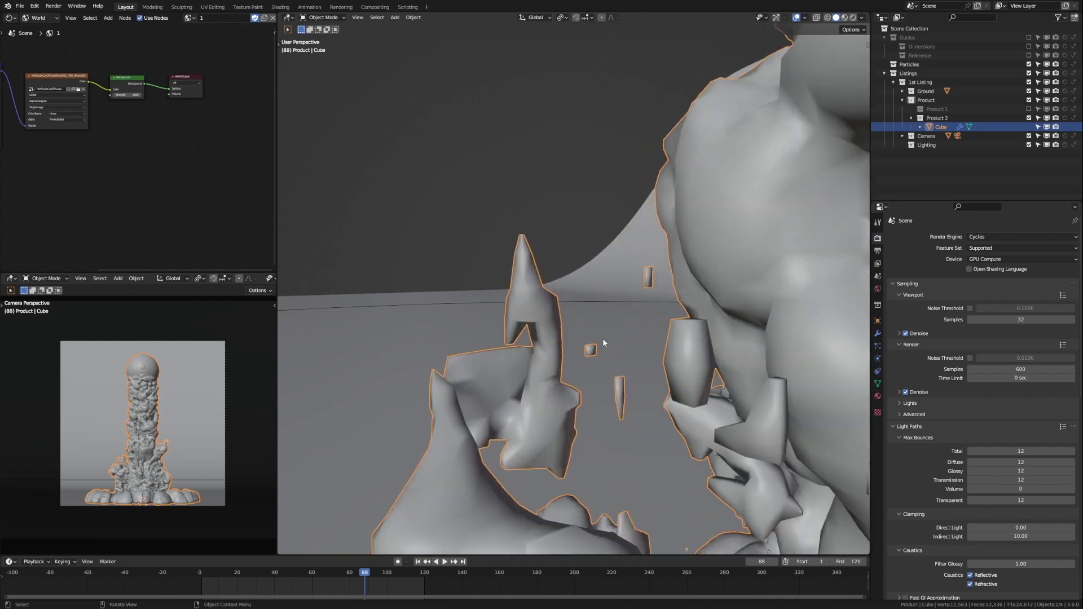
scroll(598, 365, down, 8)
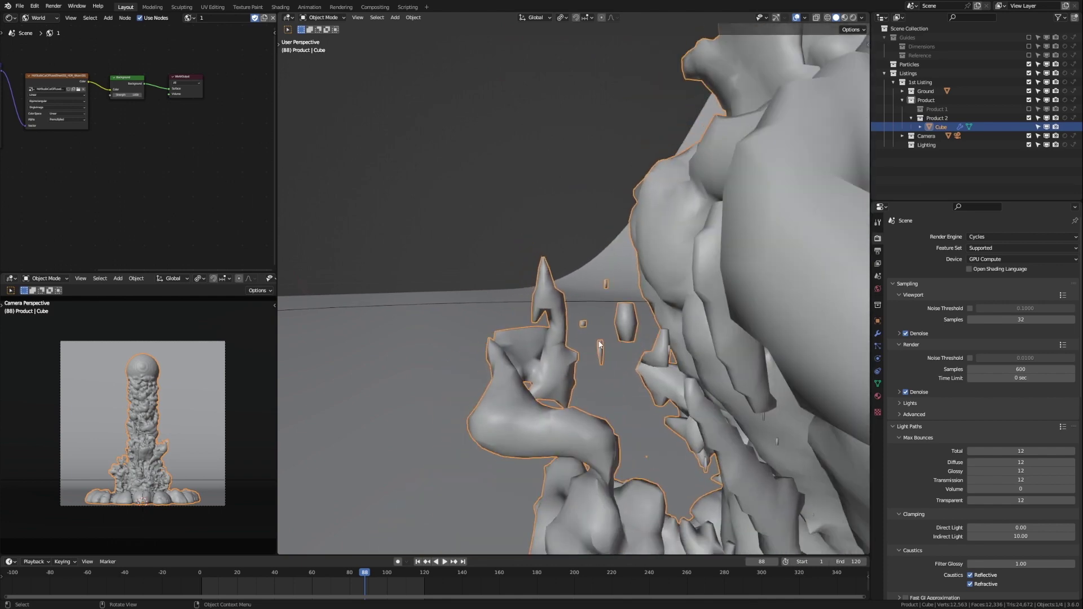
scroll(588, 319, down, 10)
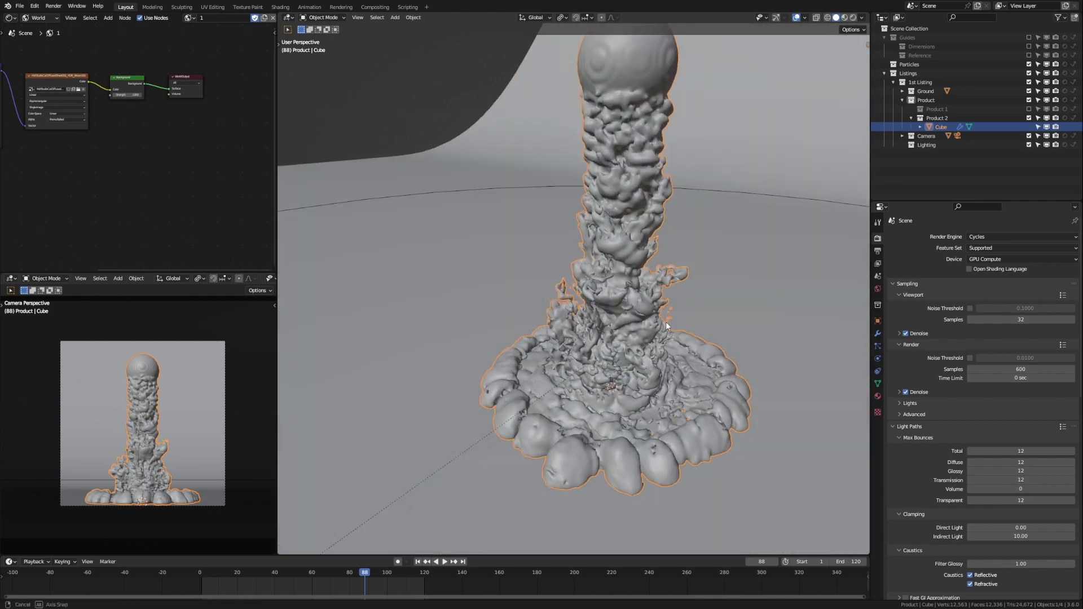
- Replay the smoke animation from its first frame to check the mesh's motion, stopping at frame 48
key(space)
key(space)
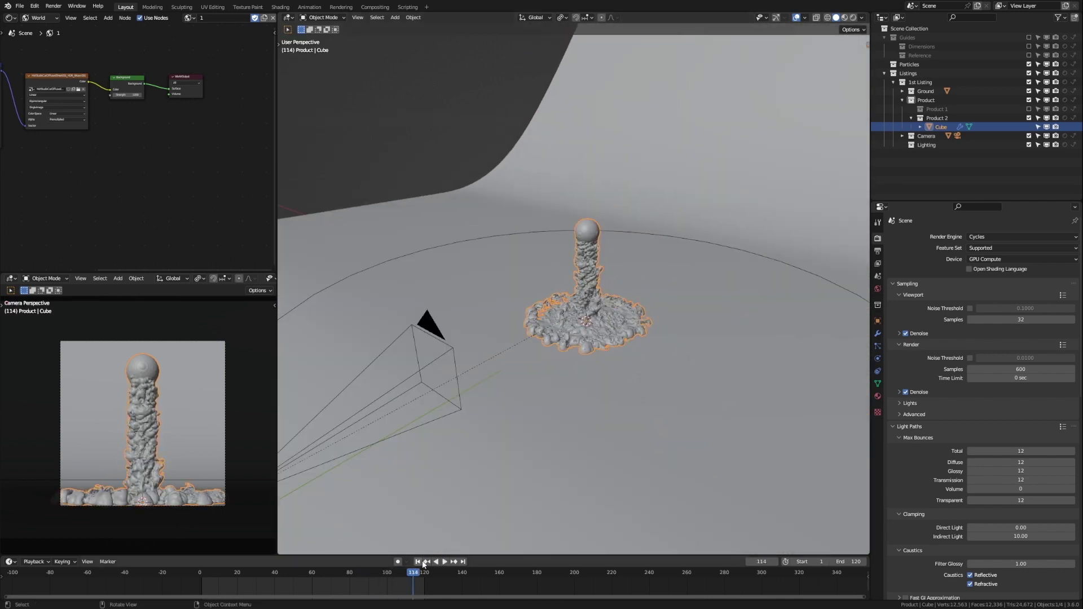
drag(361, 577, 202, 585)
key(space)
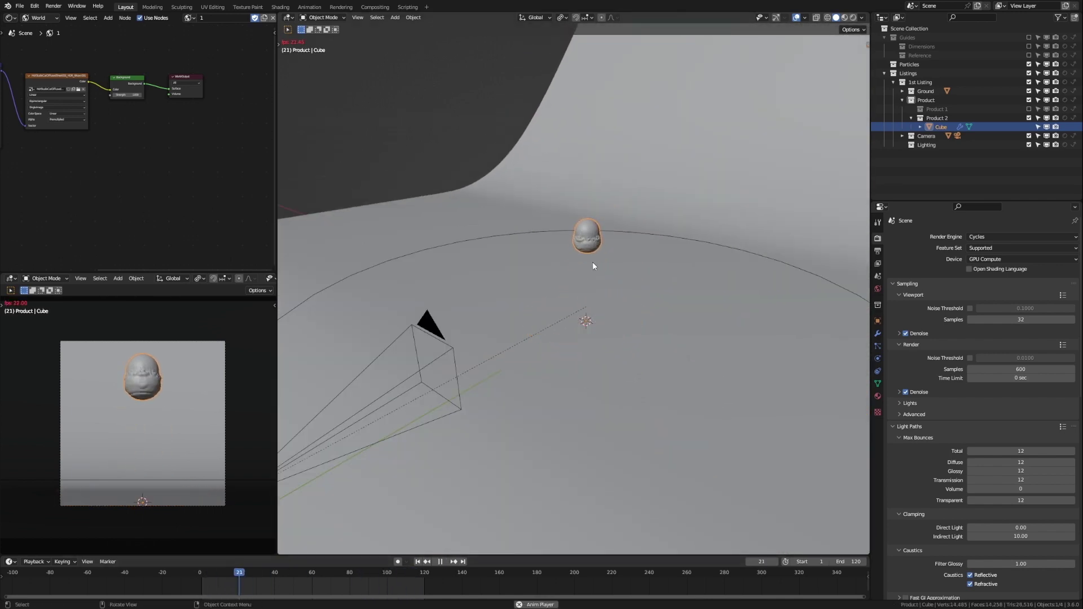
key(space)
scroll(592, 296, up, 7)
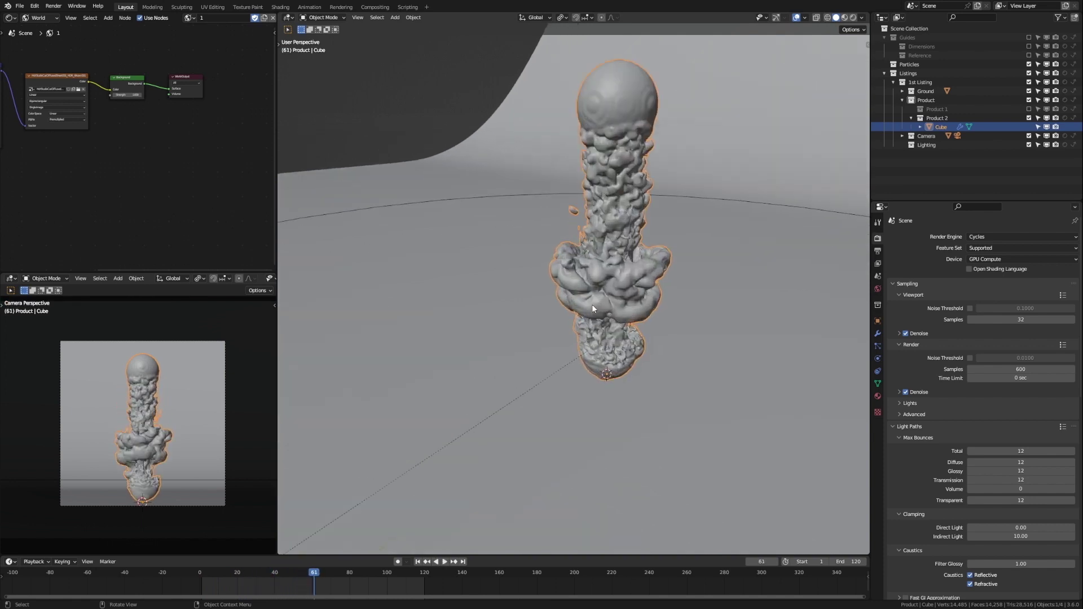
shift+middle_drag(626, 279, 601, 271)
drag(310, 573, 201, 581)
key(space)
key(space)
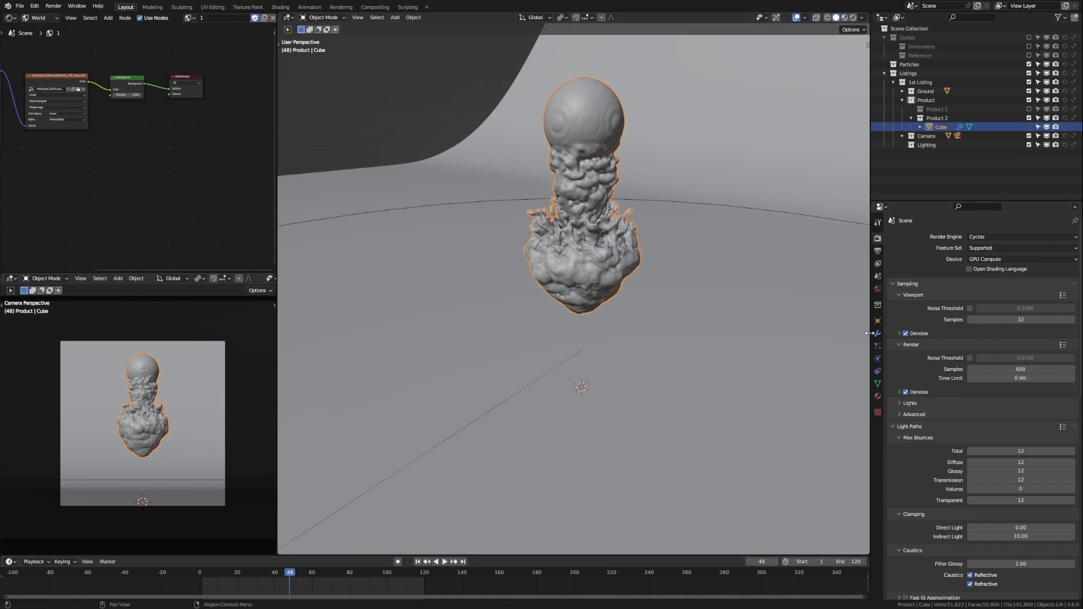
- Collapse the cube's Volume to Mesh modifier and add a Solidify modifier below it
click(877, 334)
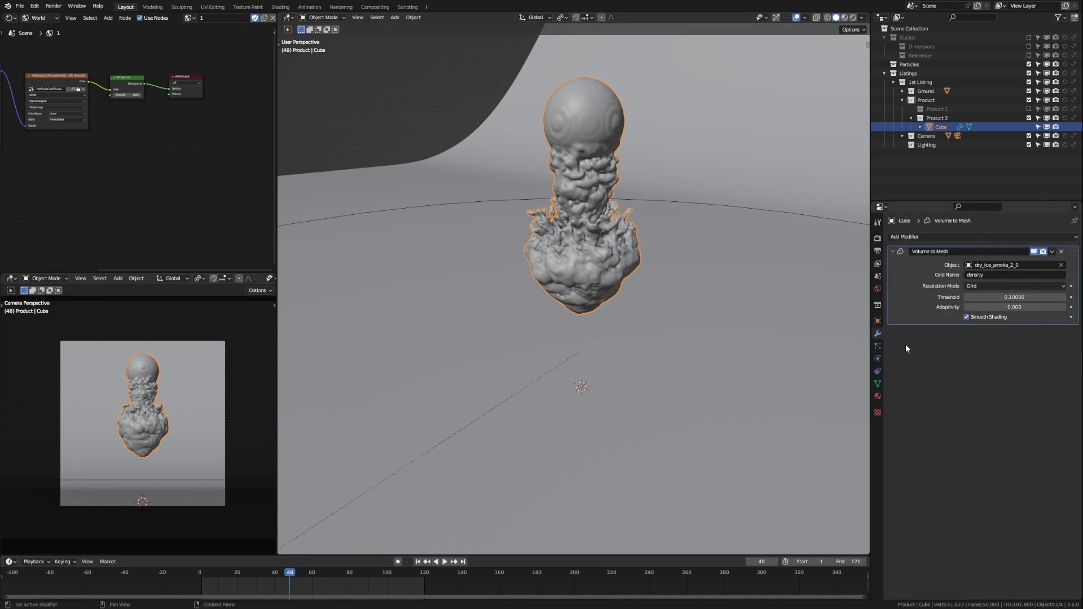
click(892, 252)
scroll(557, 218, down, 3)
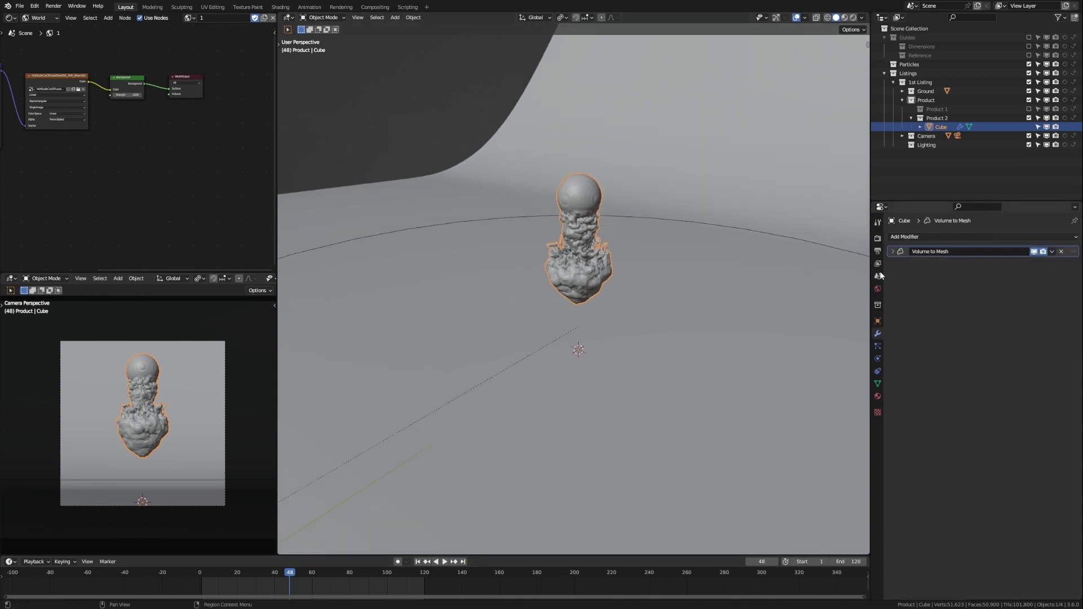
scroll(593, 297, up, 3)
scroll(593, 294, down, 1)
middle_drag(593, 294, 593, 259)
click(1013, 236)
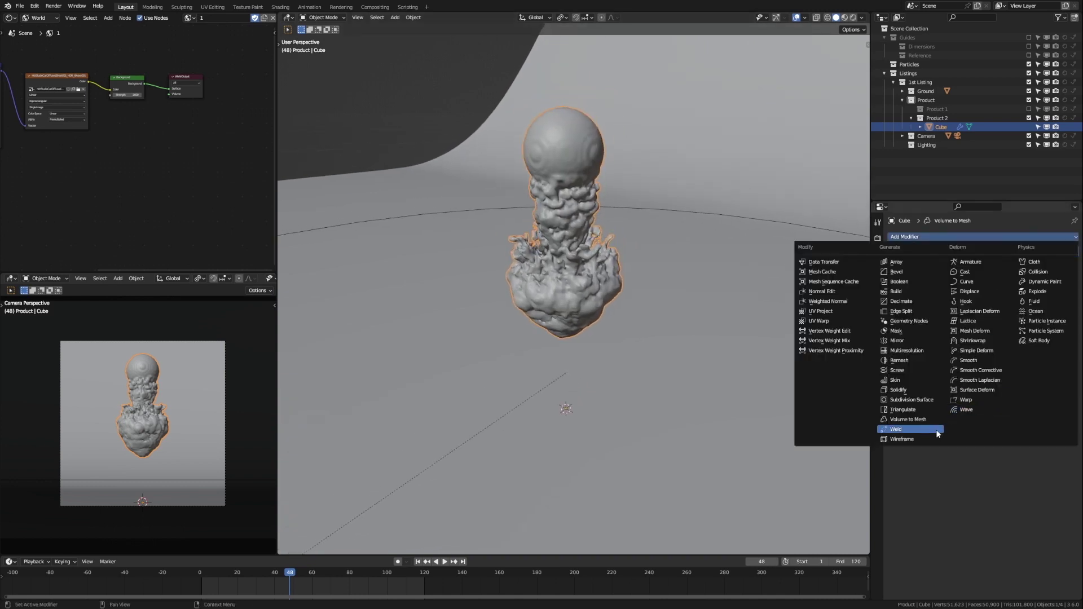
click(909, 389)
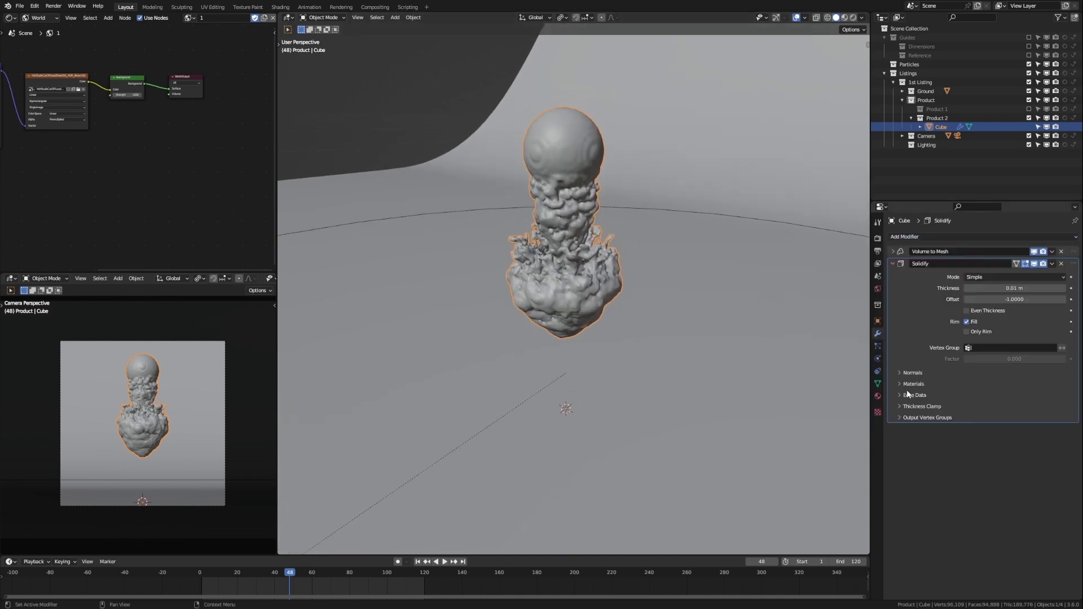
- Set the Solidify thickness to -0.016 m and inspect the smoke mesh's puffy surface
scroll(513, 236, up, 5)
scroll(517, 235, down, 3)
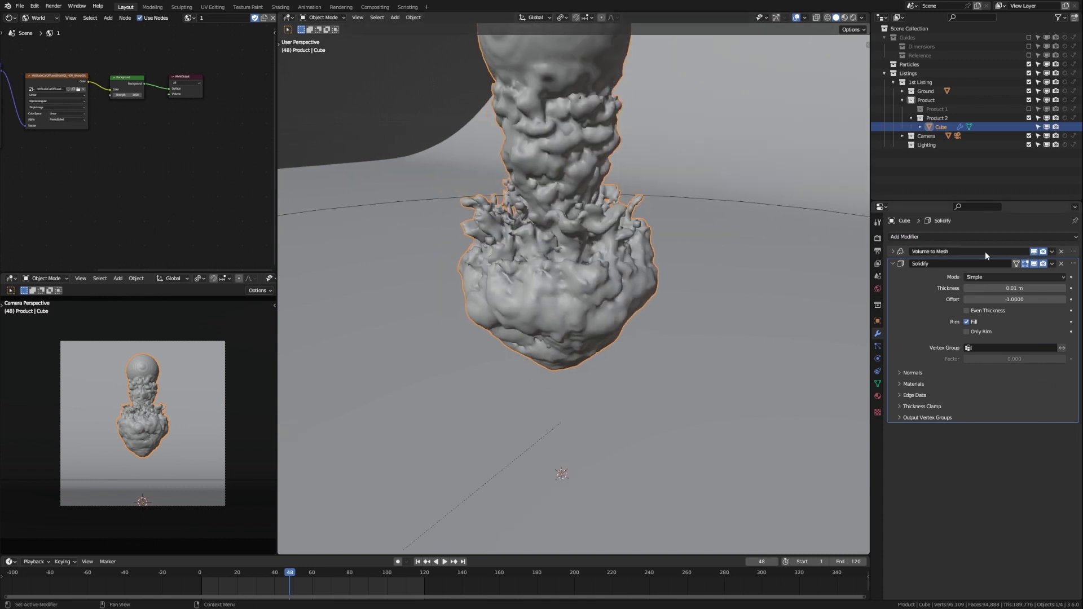
drag(1015, 288, 981, 288)
scroll(547, 255, up, 4)
scroll(566, 184, down, 1)
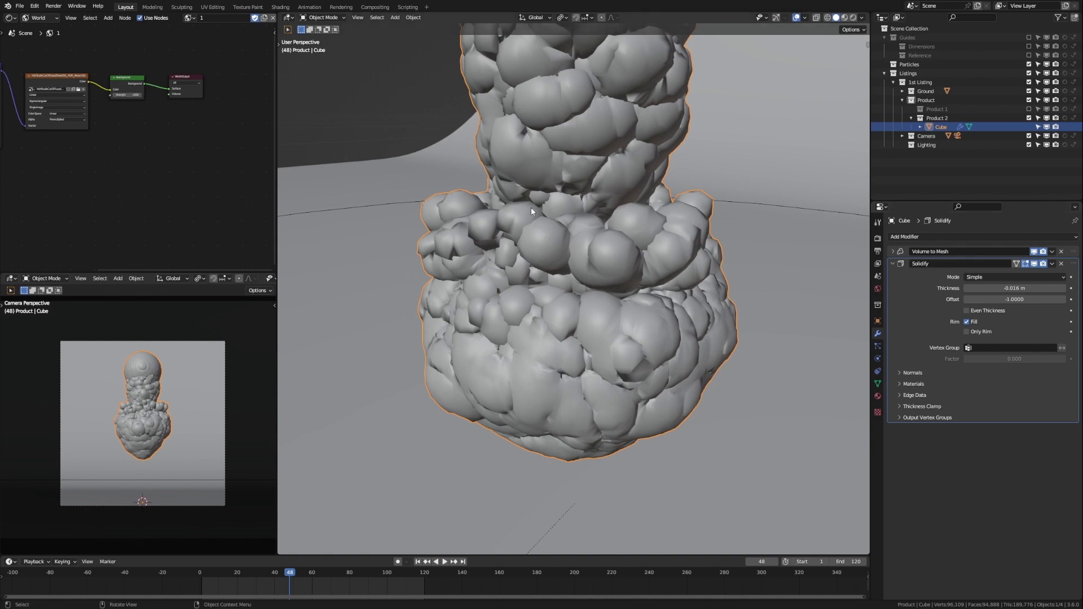
middle_drag(531, 211, 521, 274)
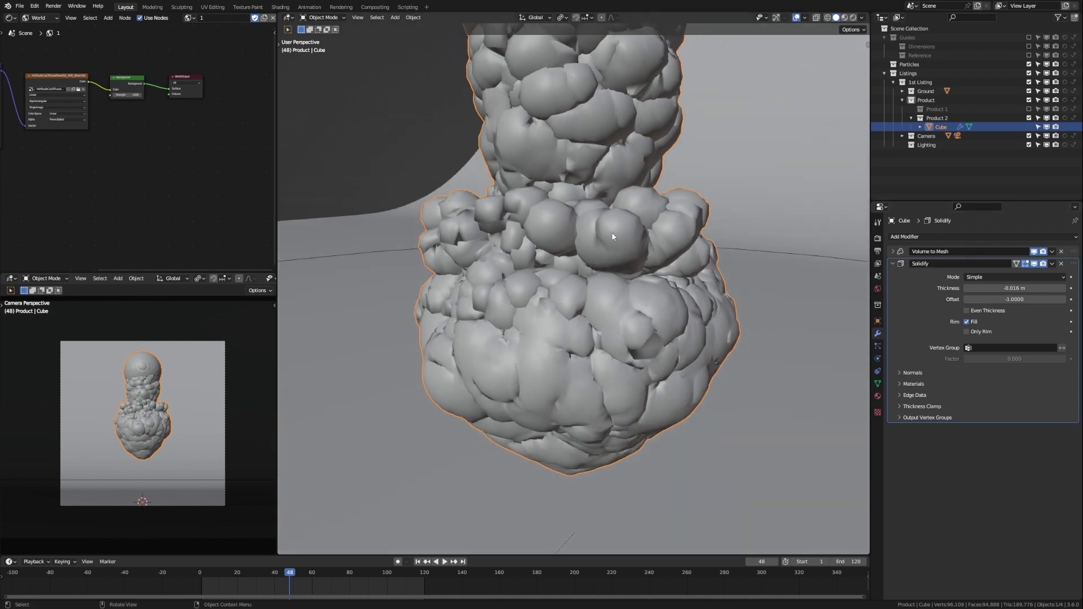
scroll(497, 206, down, 3)
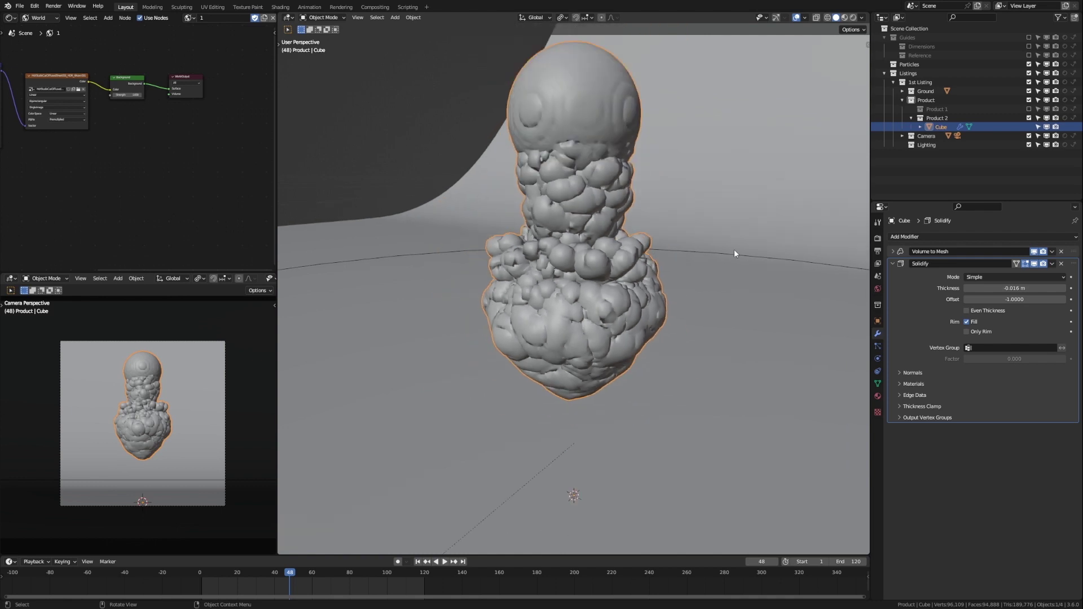
- Set the Solidify thickness to -0.003 m and collapse the modifier's settings
mouse_move(994, 288)
mouse_down()
mouse_move(925, 288)
mouse_move(1016, 288)
mouse_up()
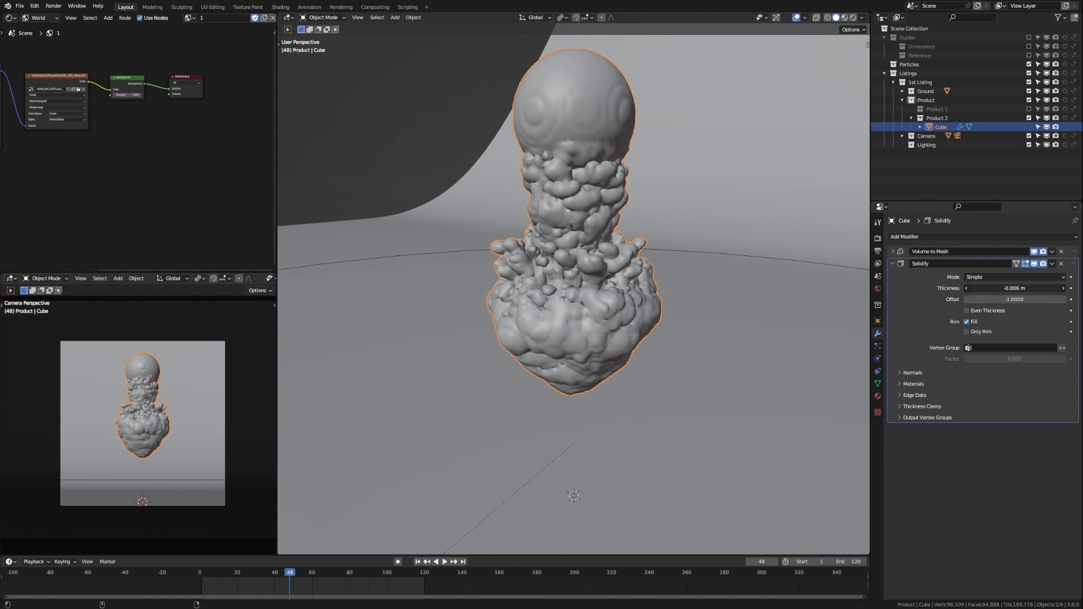
middle_drag(568, 222, 550, 223)
click(1000, 288)
click(985, 288)
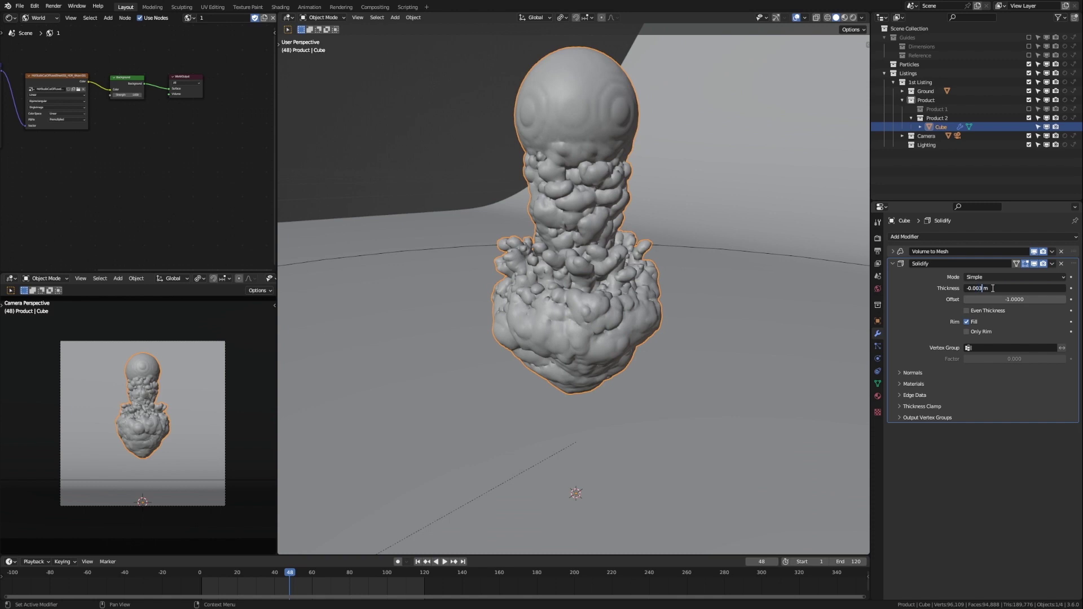
key(Return)
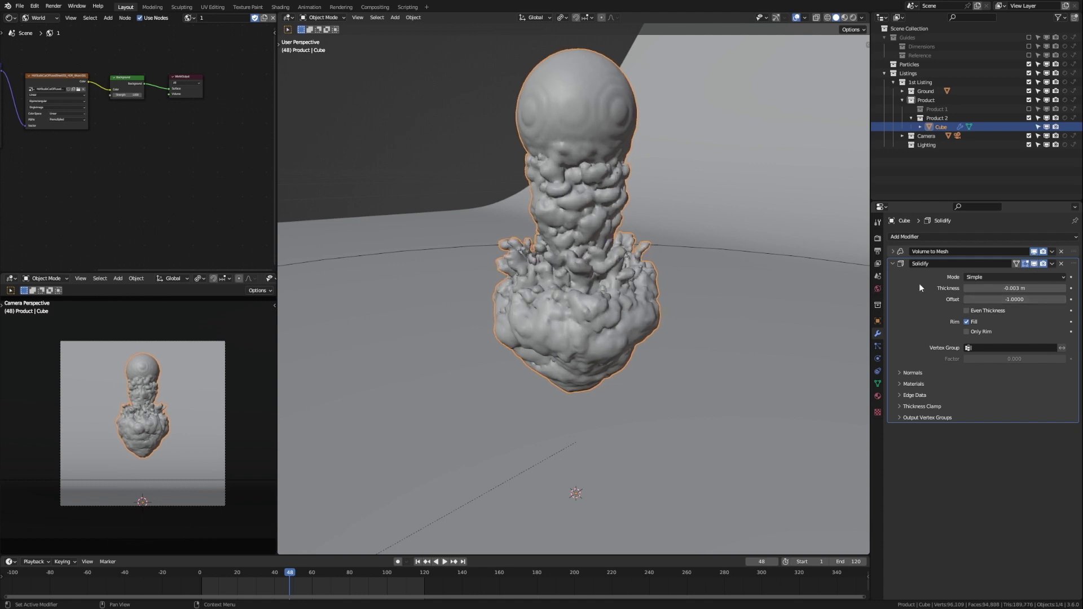
click(893, 263)
- Add a Remesh modifier to the cube below Solidify and set its voxel size to 0.01 m
click(963, 236)
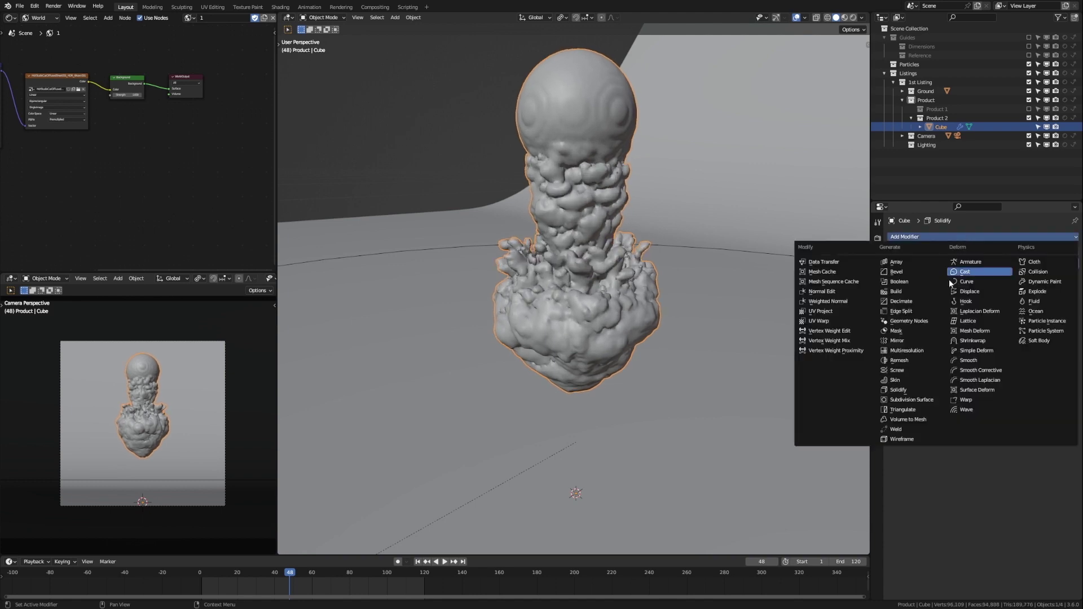
click(906, 363)
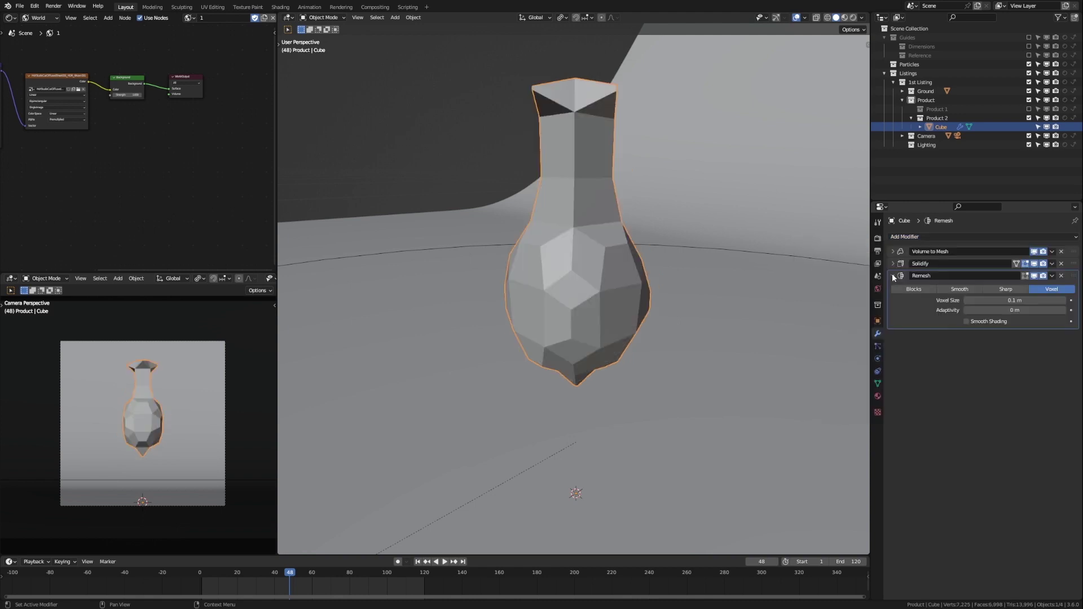
click(999, 300)
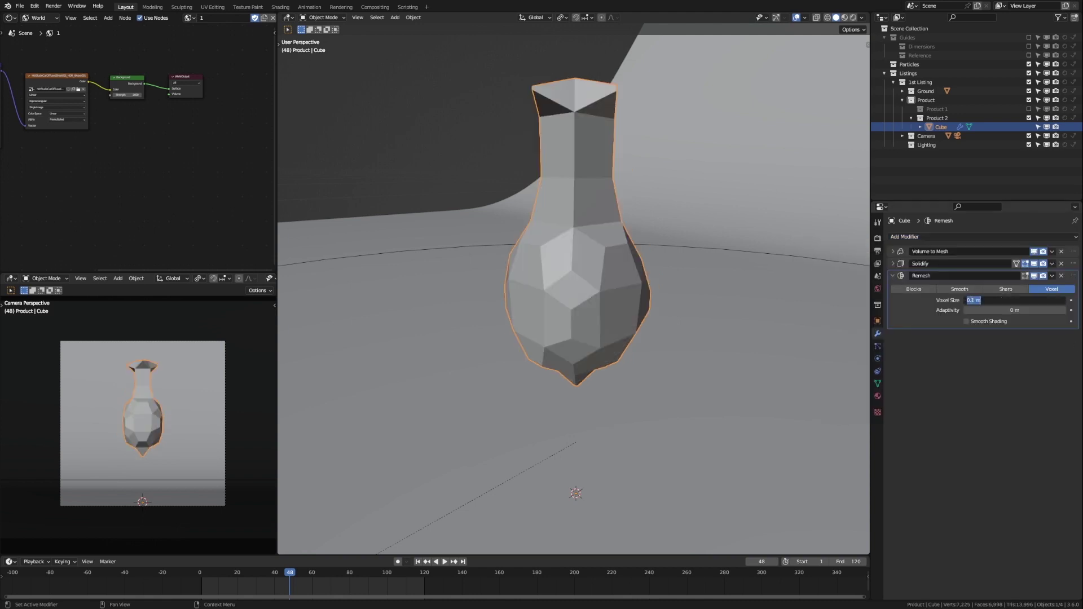
key(Left)
text(0)
key(Return)
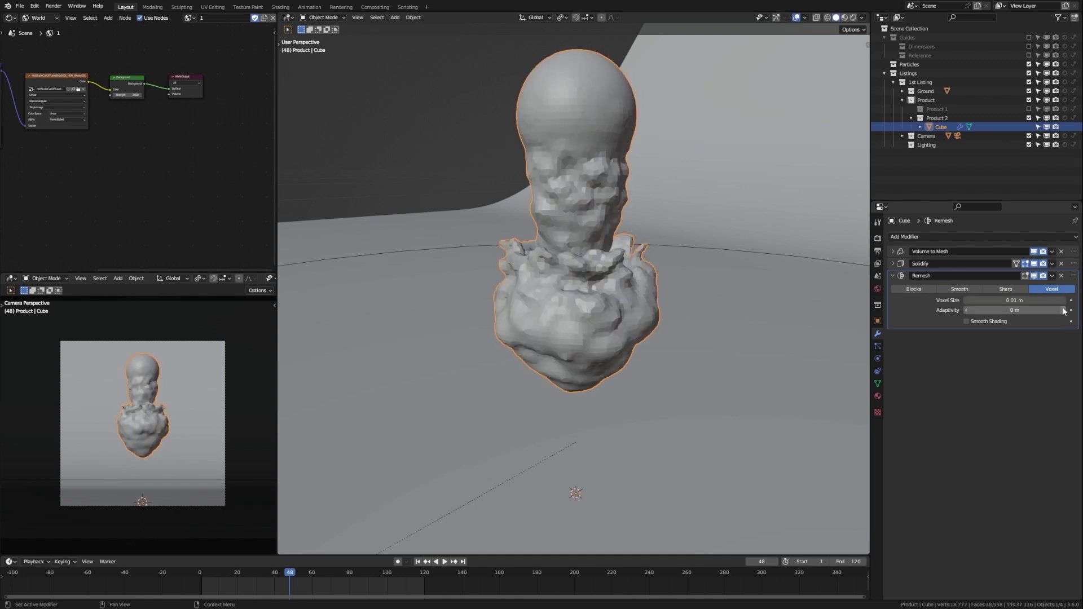
- Inspect the remeshed smoke's faceted surface and enable smooth shading on the Remesh modifier
middle_drag(620, 246, 666, 257)
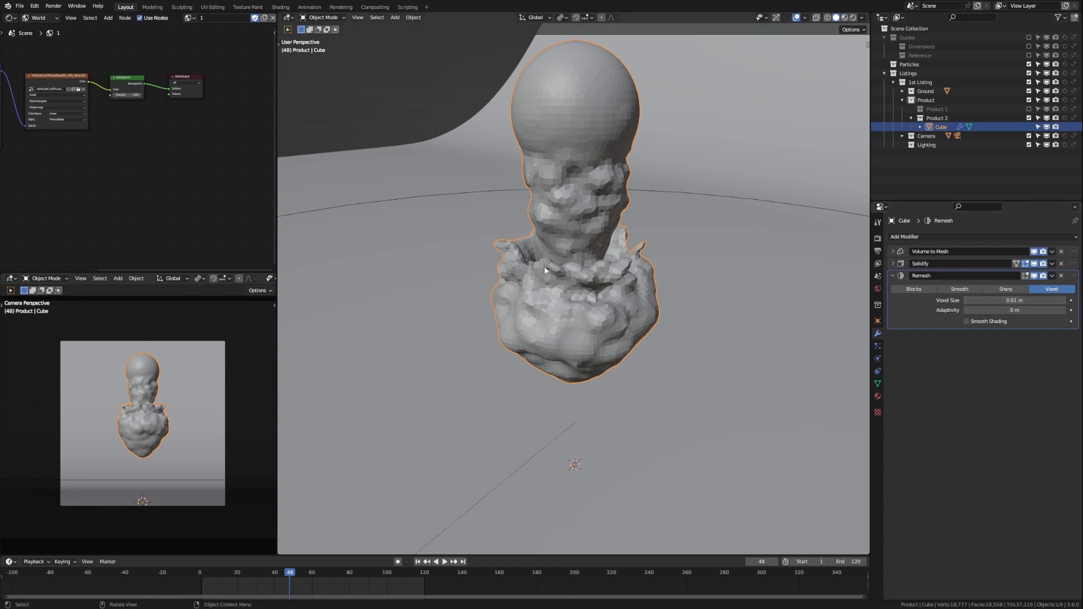
mouse_move(560, 258)
middle_down()
mouse_move(585, 236)
mouse_move(654, 255)
mouse_move(527, 235)
mouse_move(618, 255)
mouse_move(593, 242)
middle_up()
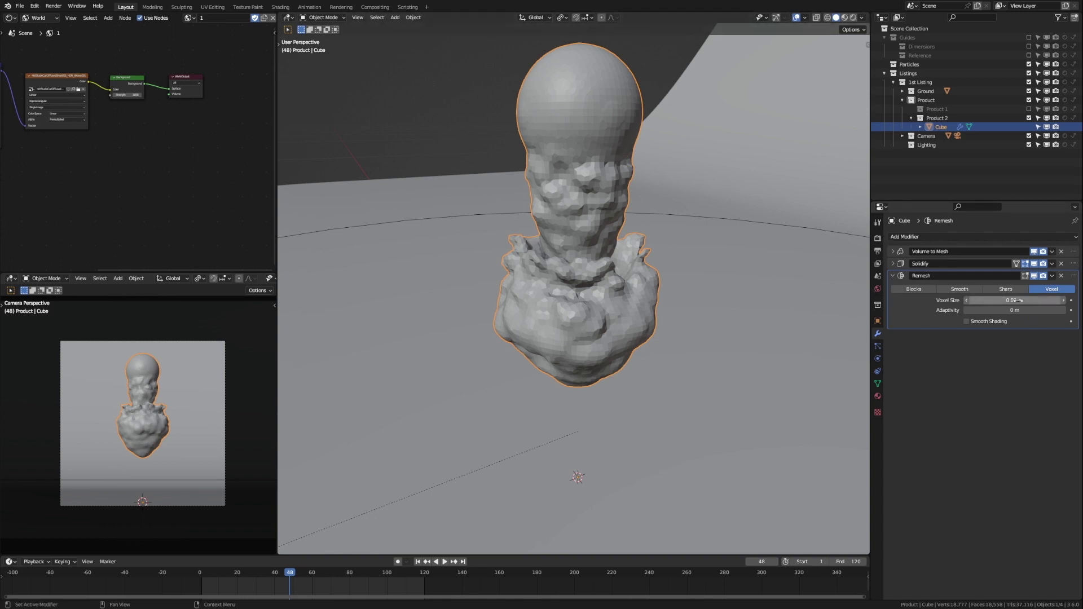
click(966, 320)
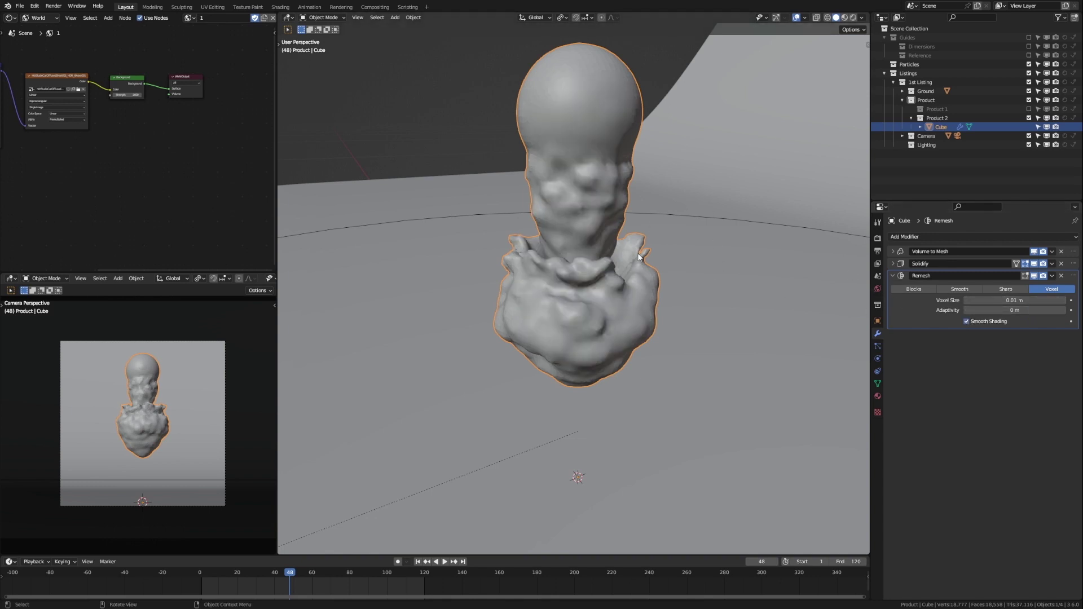
- Compare the smoke mesh up close with and without the Remesh modifier, leave it enabled and collapse its settings
scroll(615, 248, up, 3)
middle_drag(613, 248, 642, 248)
click(1036, 276)
click(1036, 276)
click(1036, 275)
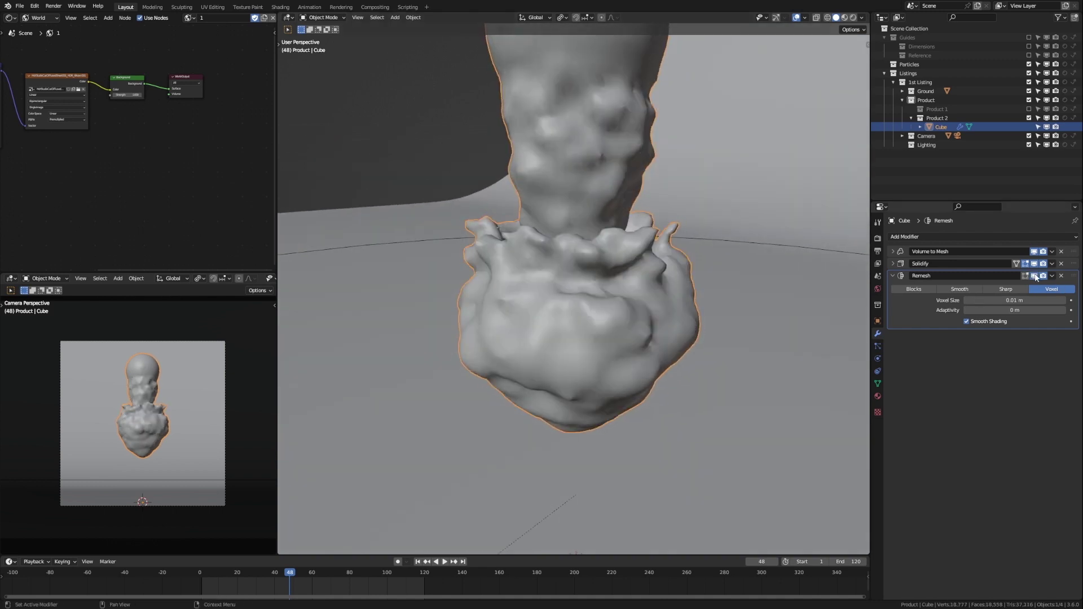
scroll(698, 245, down, 5)
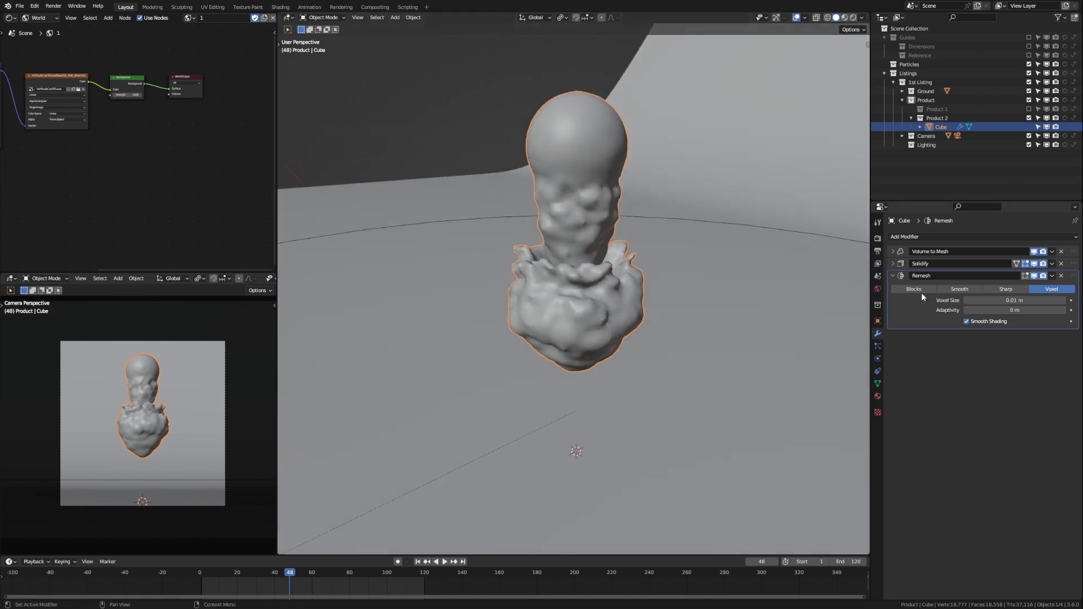
click(1035, 276)
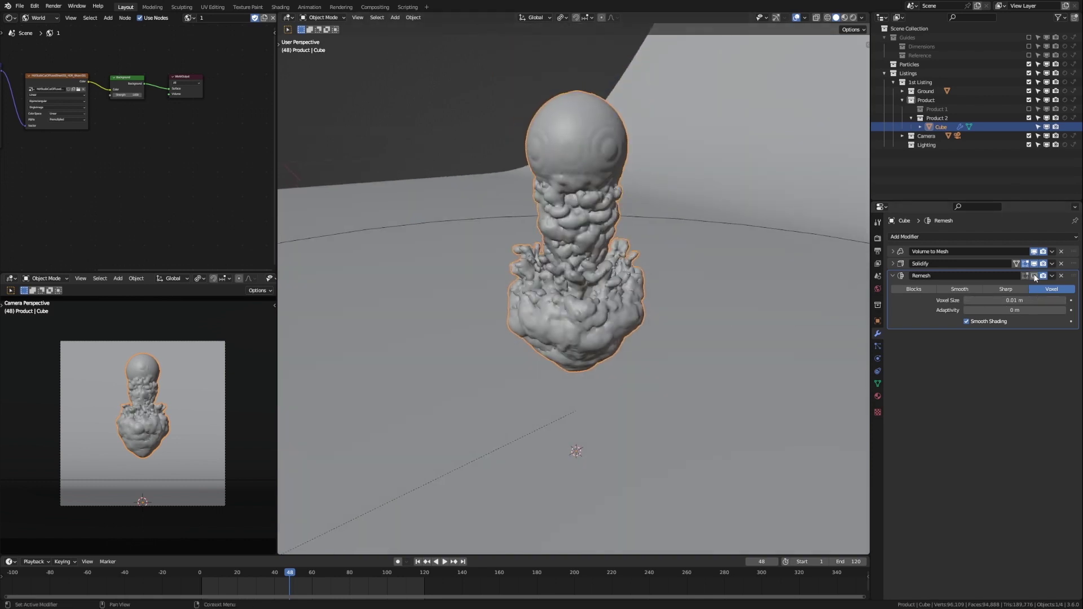
scroll(591, 289, up, 4)
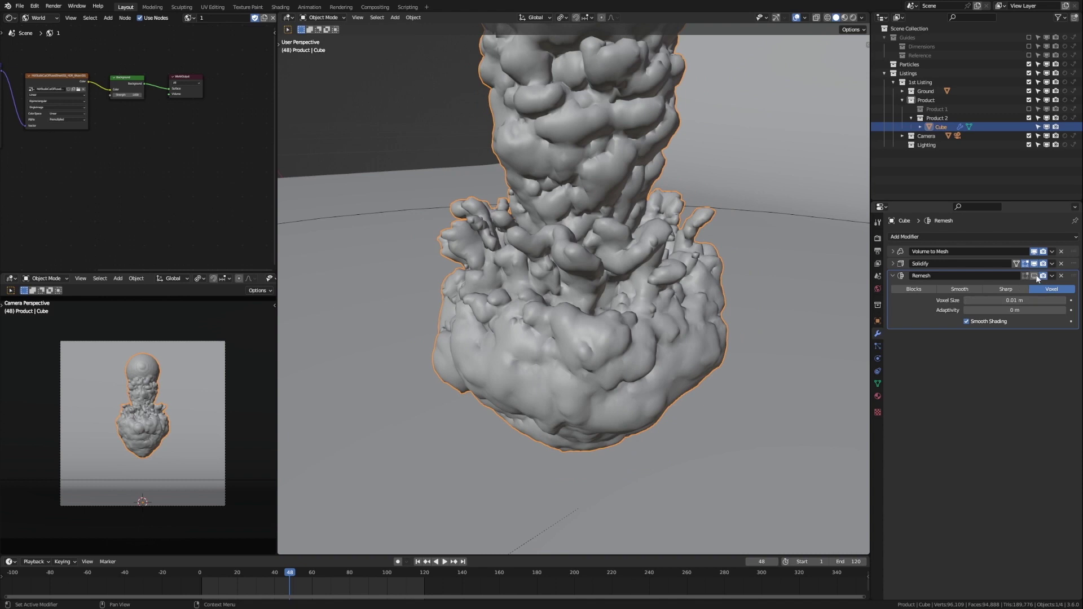
click(1034, 276)
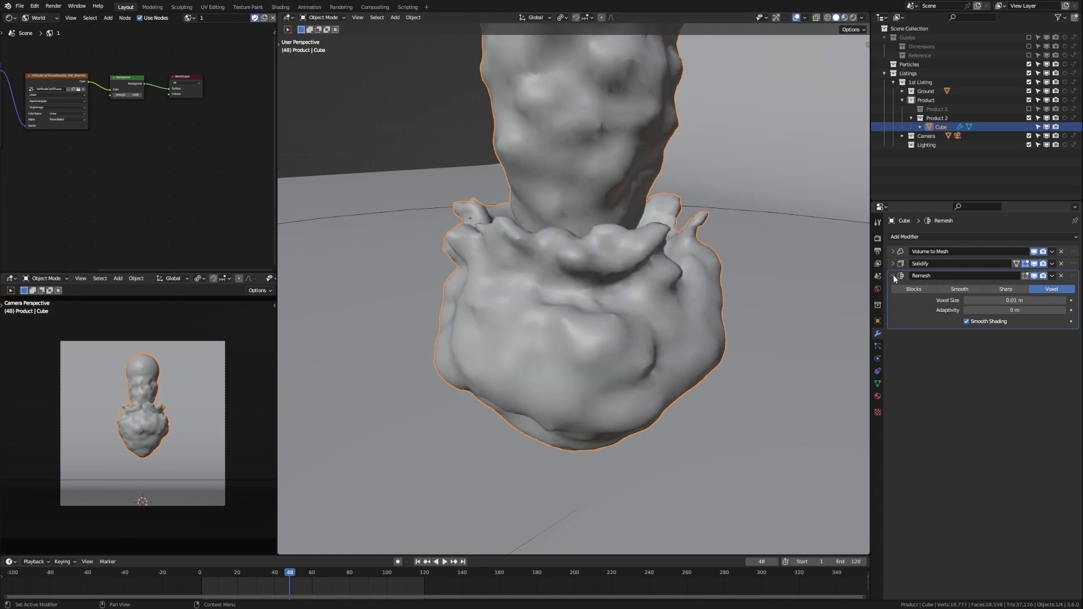
click(892, 275)
scroll(863, 254, down, 2)
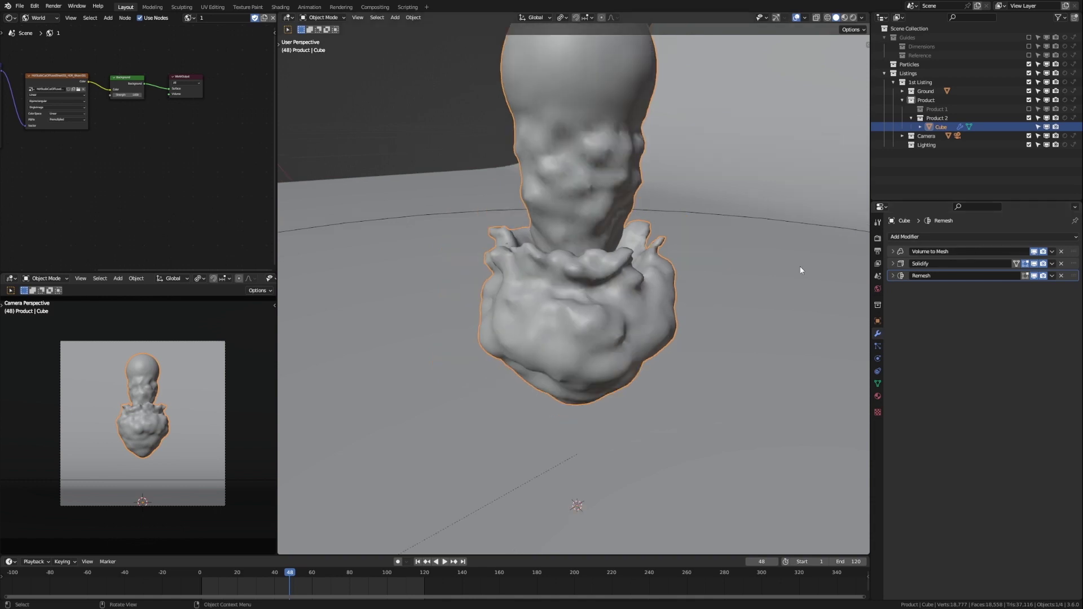
- Add a Smooth modifier below Remesh, inspect the smoke mesh and set the smoothing factor to 1
click(1008, 237)
click(982, 363)
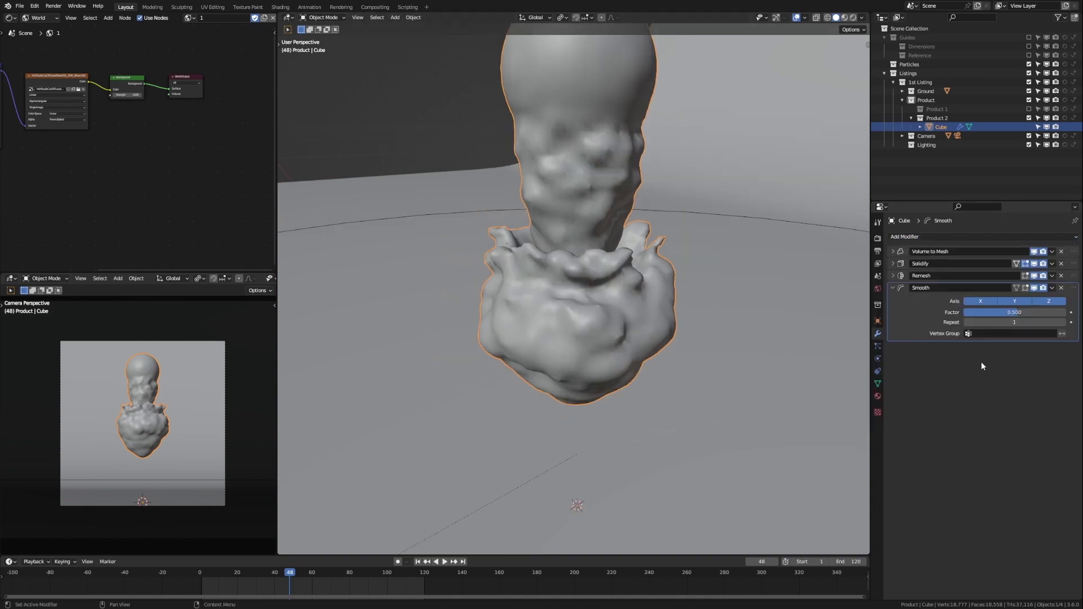
scroll(509, 236, up, 2)
scroll(585, 211, down, 4)
scroll(573, 220, up, 5)
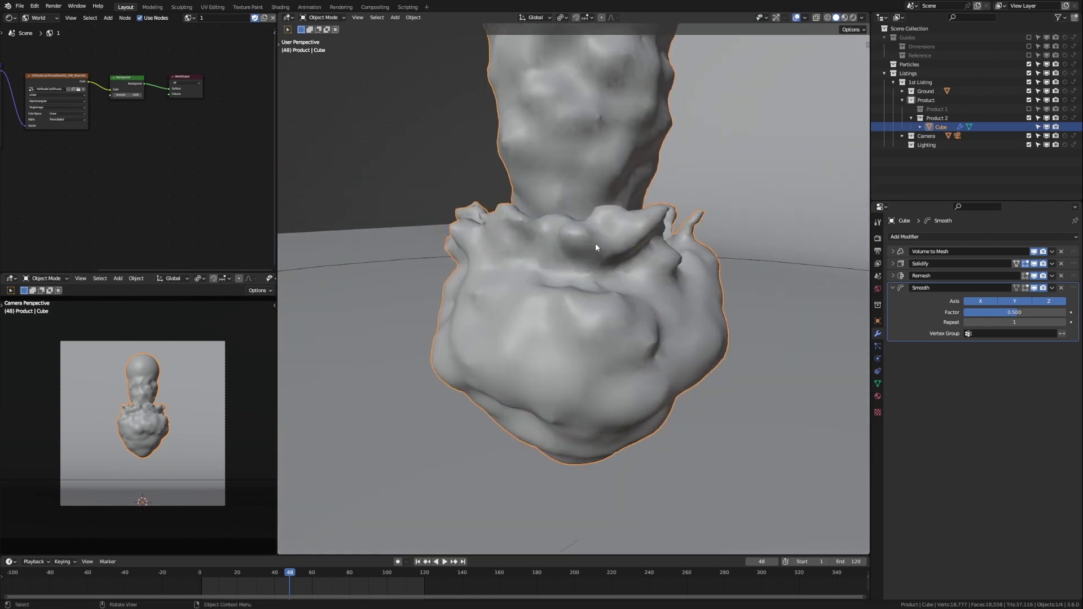
scroll(596, 246, up, 3)
mouse_move(462, 163)
middle_down()
mouse_move(507, 161)
mouse_move(519, 222)
mouse_move(581, 256)
mouse_move(616, 253)
mouse_move(618, 242)
mouse_move(675, 244)
mouse_move(720, 285)
mouse_move(659, 293)
mouse_move(641, 254)
mouse_move(694, 271)
middle_up()
double_click(998, 312)
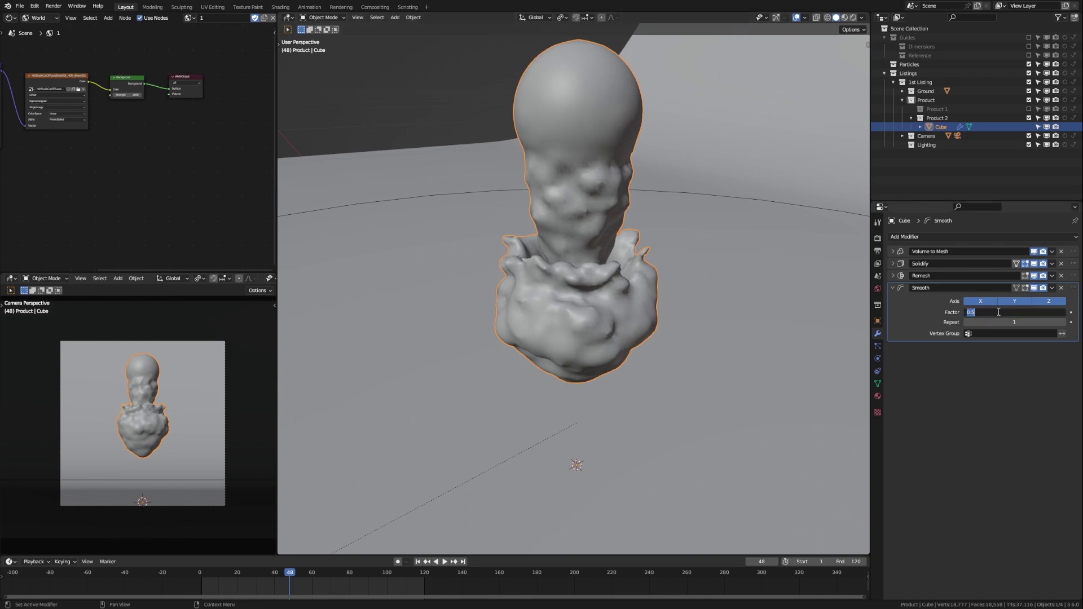
text(1)
key(Return)
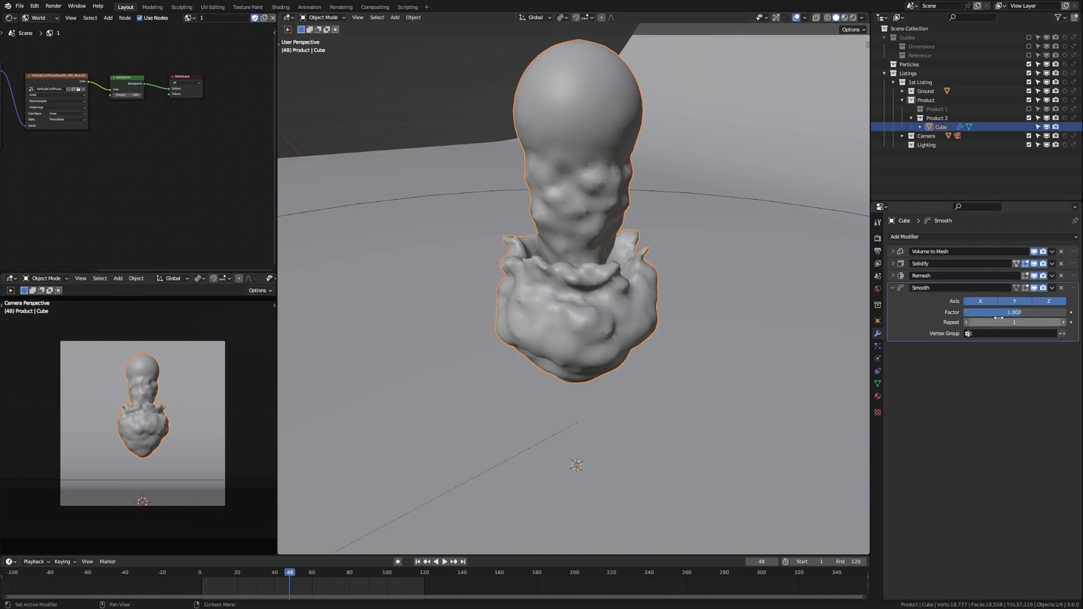
- Try 10 repeats on the Smooth modifier
double_click(1015, 322)
text(10)
key(Return)
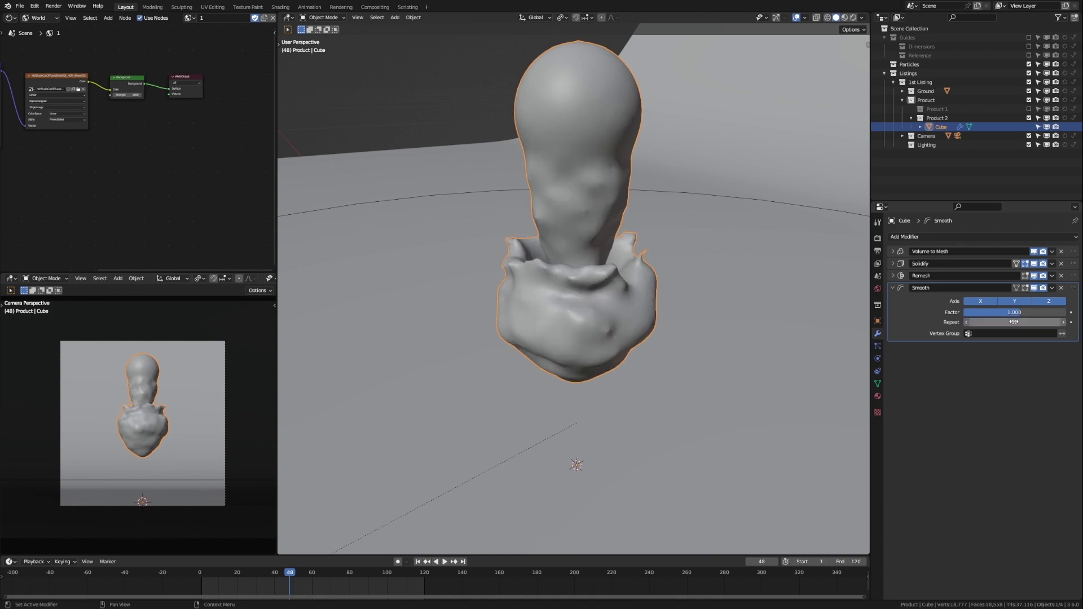
- Set the Smooth modifier's repeat to 5 and collapse its settings
double_click(1014, 322)
text(5)
key(Return)
scroll(647, 302, down, 2)
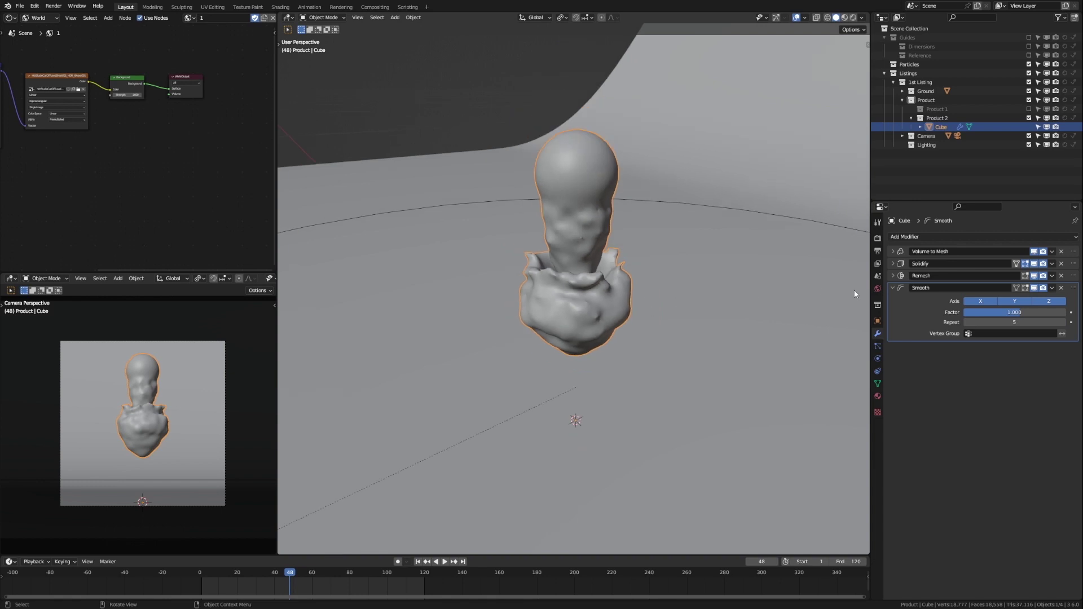
click(892, 288)
- Expand the Solidify settings and compare the smoke mesh with and without that modifier, leaving it enabled
click(892, 264)
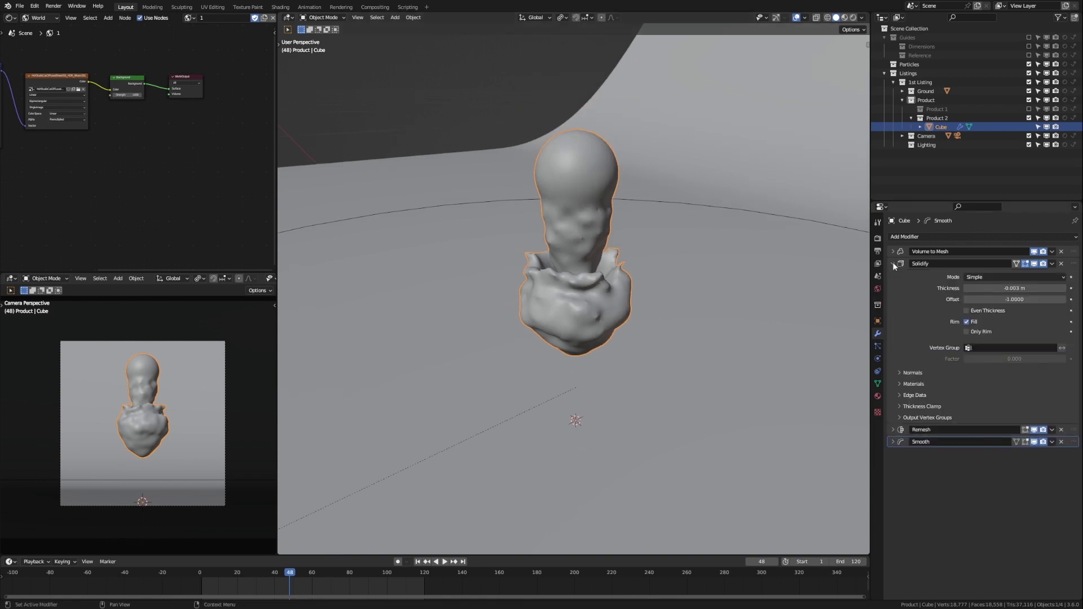
click(1034, 263)
click(1034, 264)
middle_drag(620, 251, 641, 246)
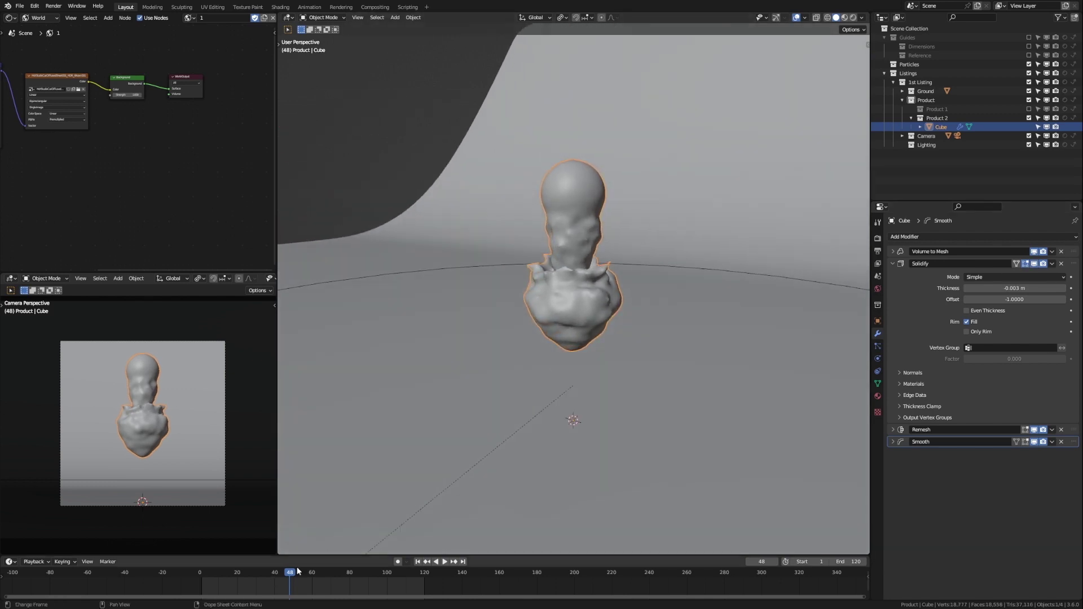
- Play the smoothed smoke animation from its start and stop at frame 66
drag(292, 576, 200, 576)
key(space)
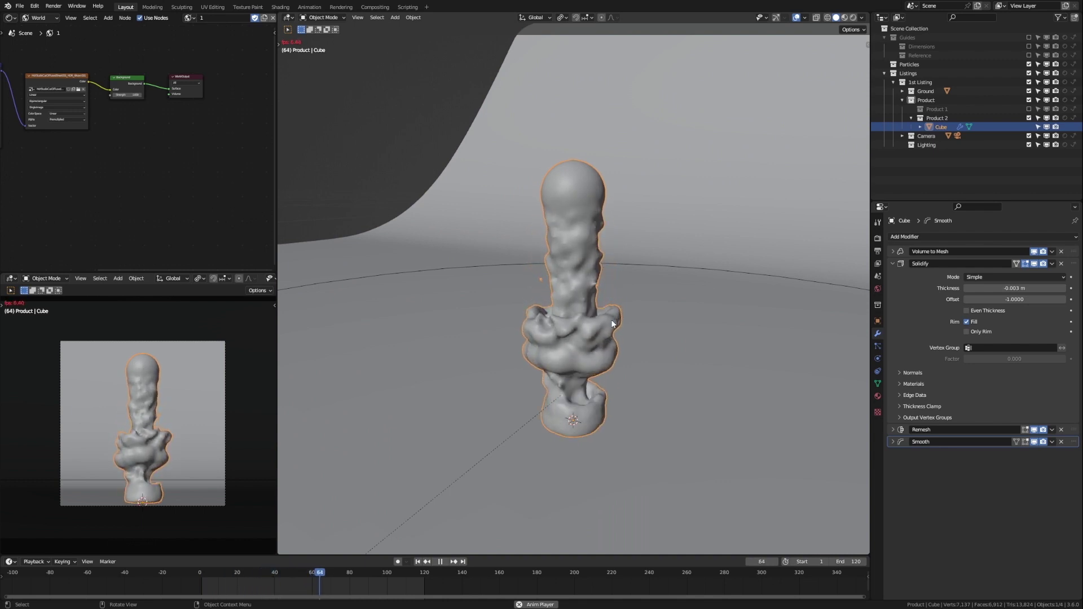
key(space)
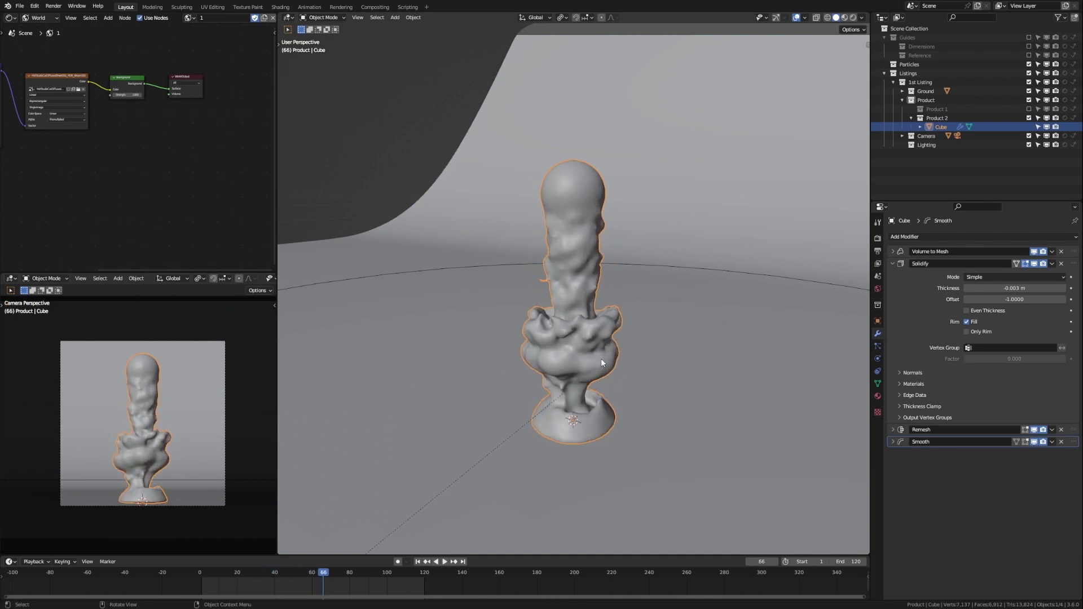
- Collapse Solidify, expand Remesh and compare the frame 66 smoke mesh with and without the Remesh modifier, leaving it enabled
click(891, 264)
click(891, 276)
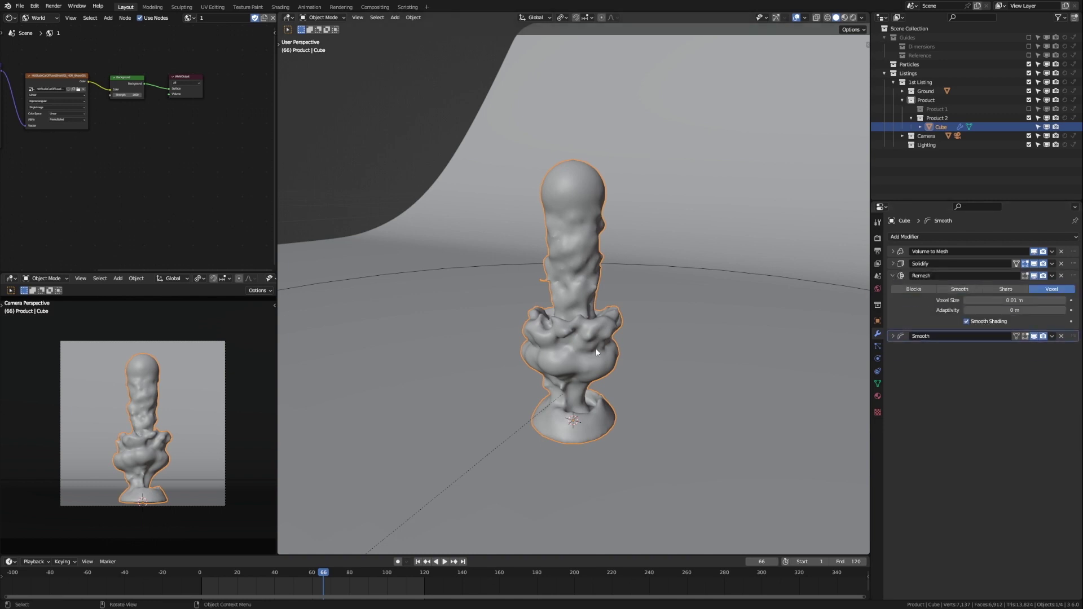
middle_drag(622, 403, 614, 336)
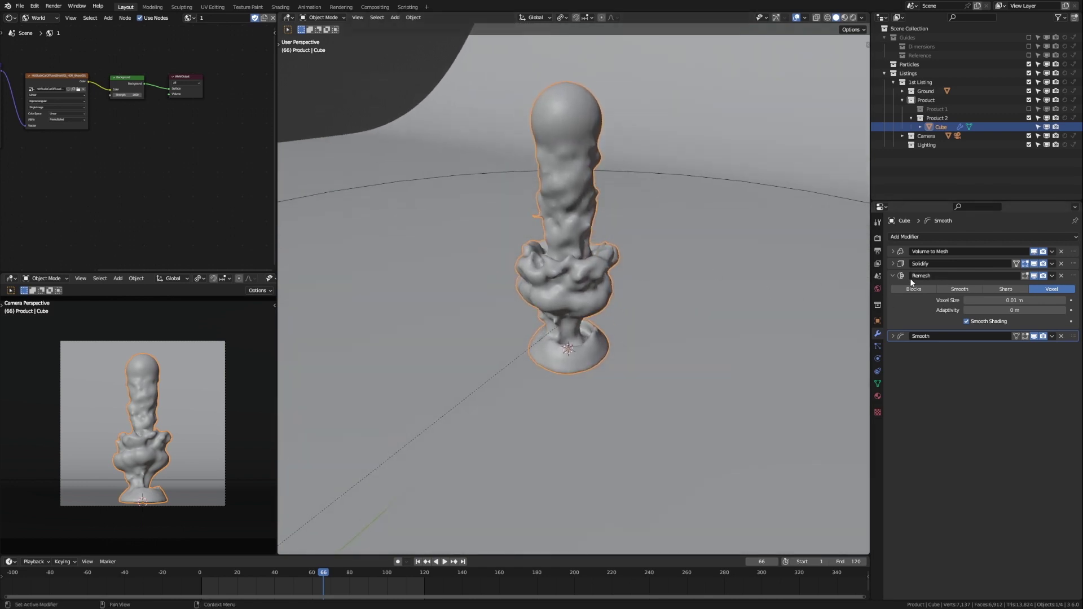
click(1033, 275)
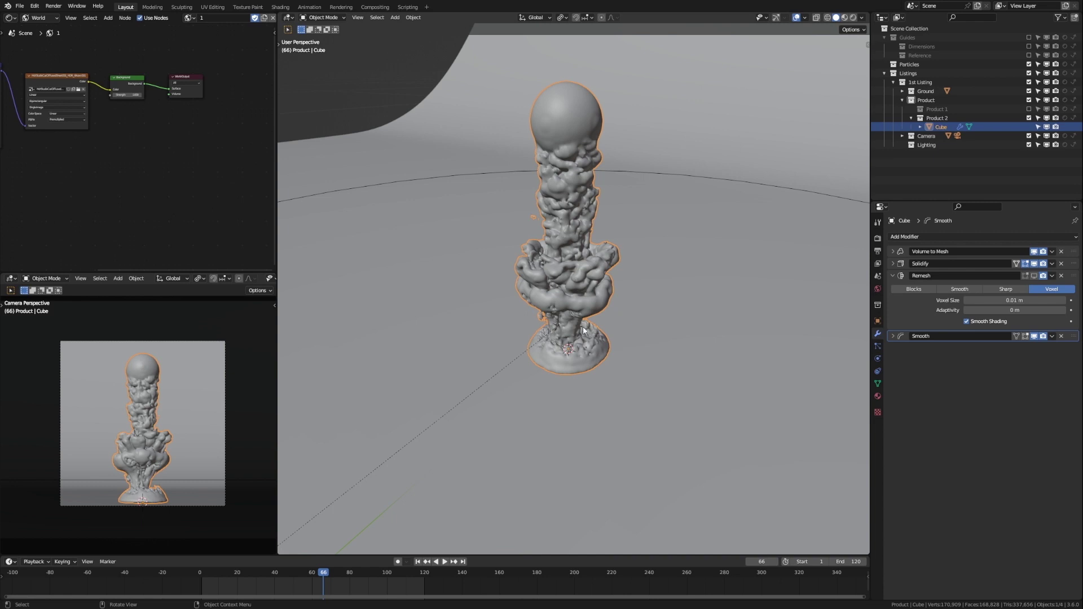
click(1034, 276)
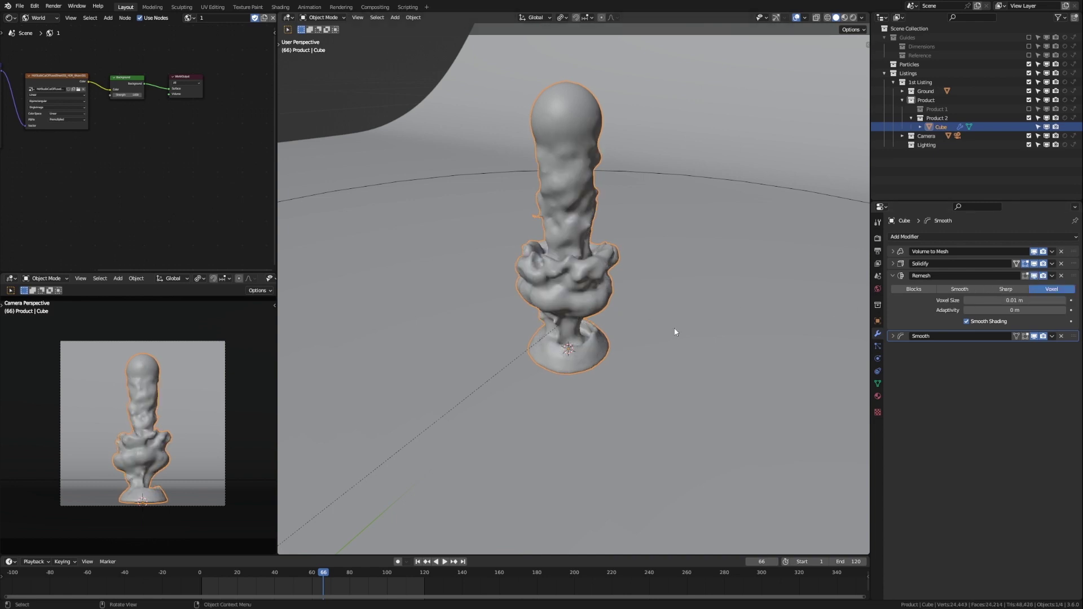
- Continue the animation to frame 95 and examine the smoke column and its spreading base at different distances
key(space)
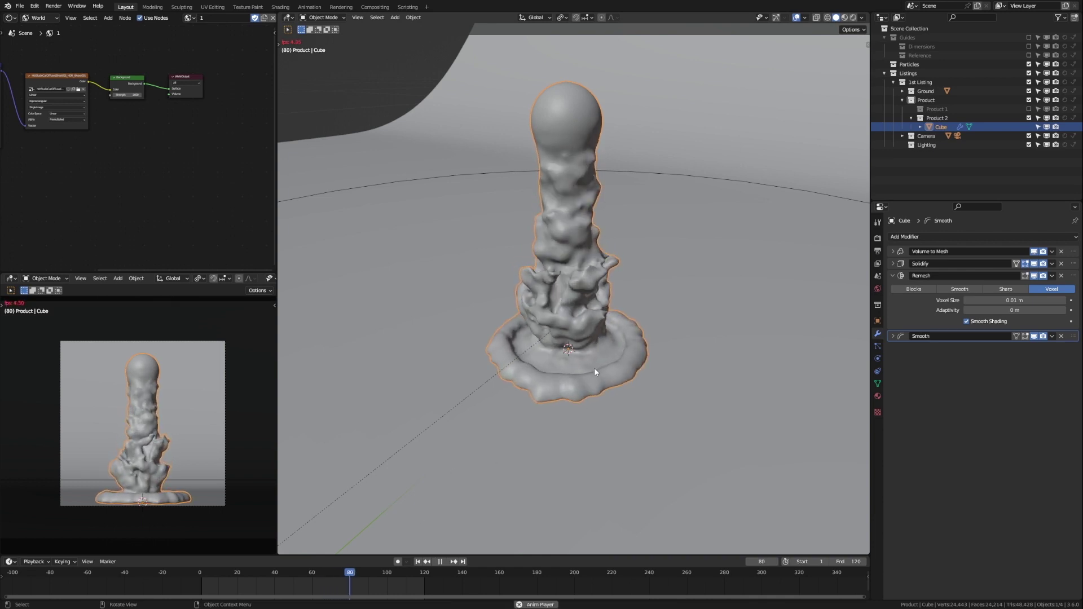
key(space)
middle_drag(597, 363, 606, 312)
key(space)
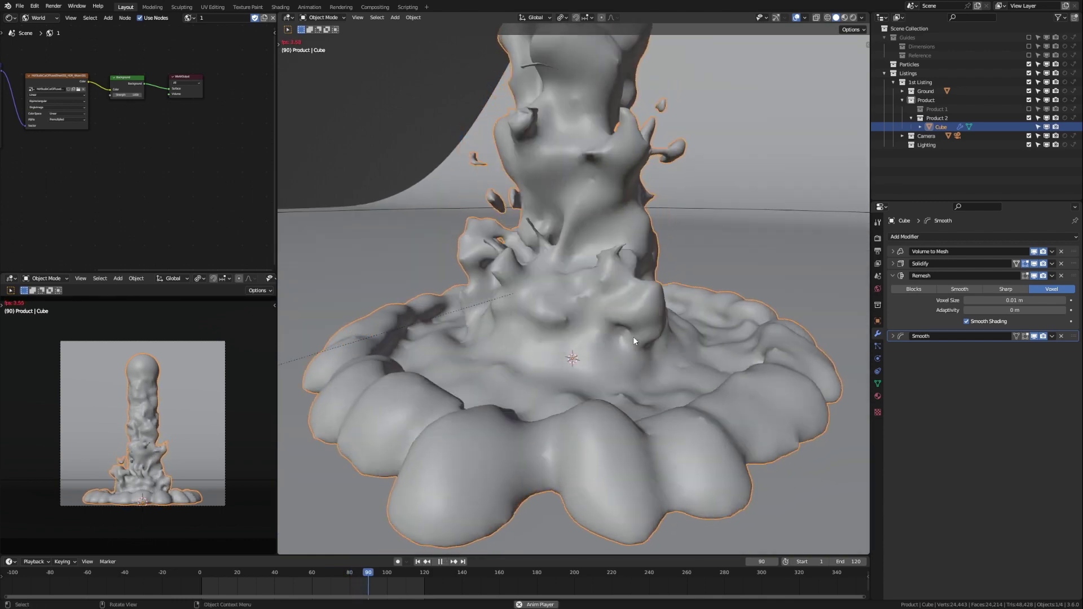
key(space)
scroll(636, 330, down, 5)
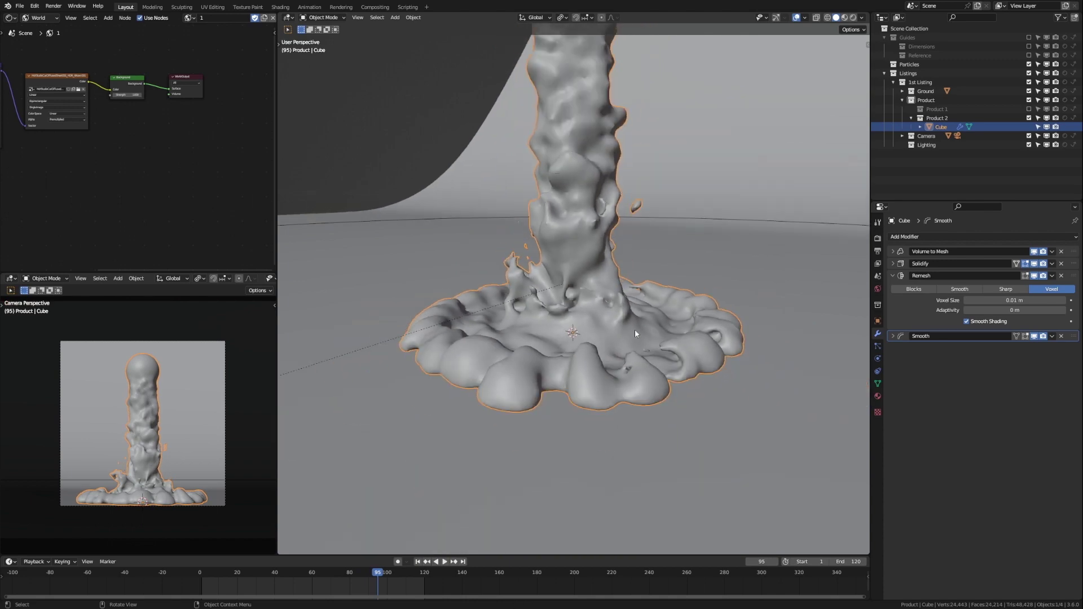
scroll(684, 353, down, 4)
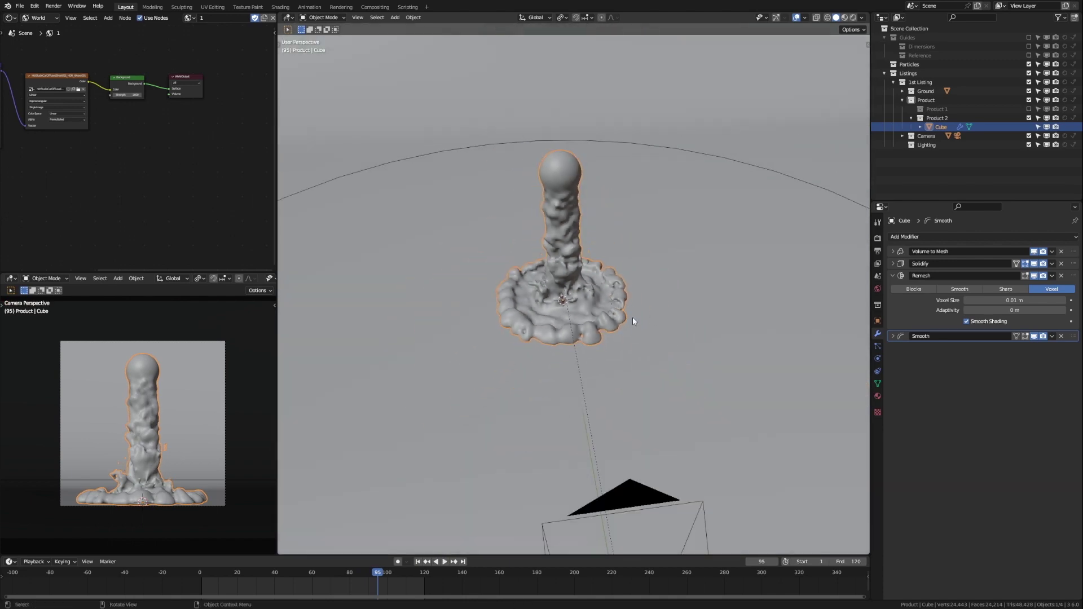
scroll(608, 301, up, 5)
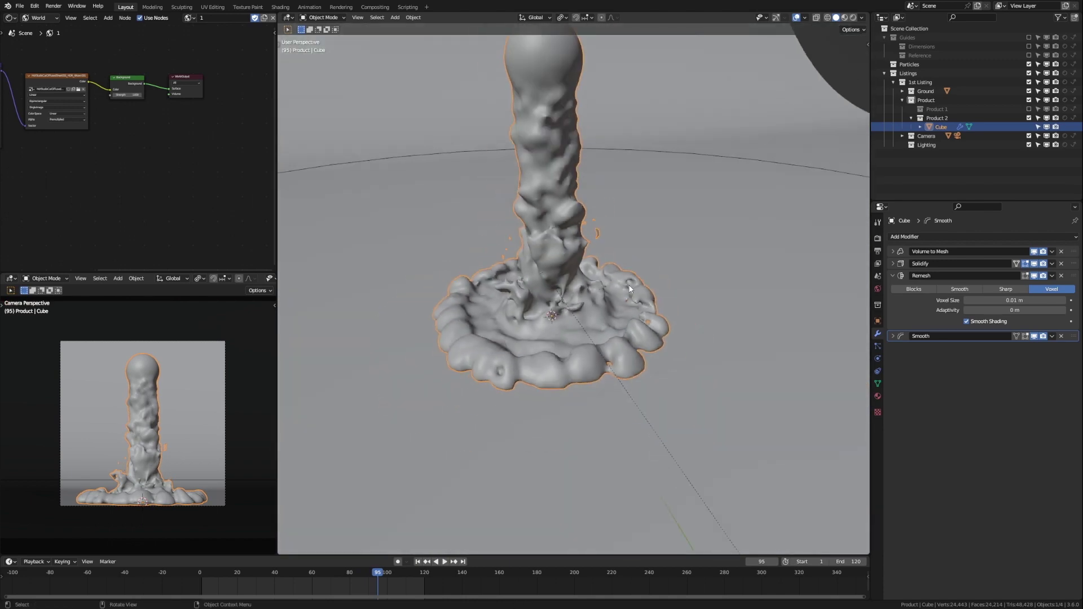
- Try rotating the large circle that carries the camera about the global Z axis around the smoke
scroll(631, 280, down, 3)
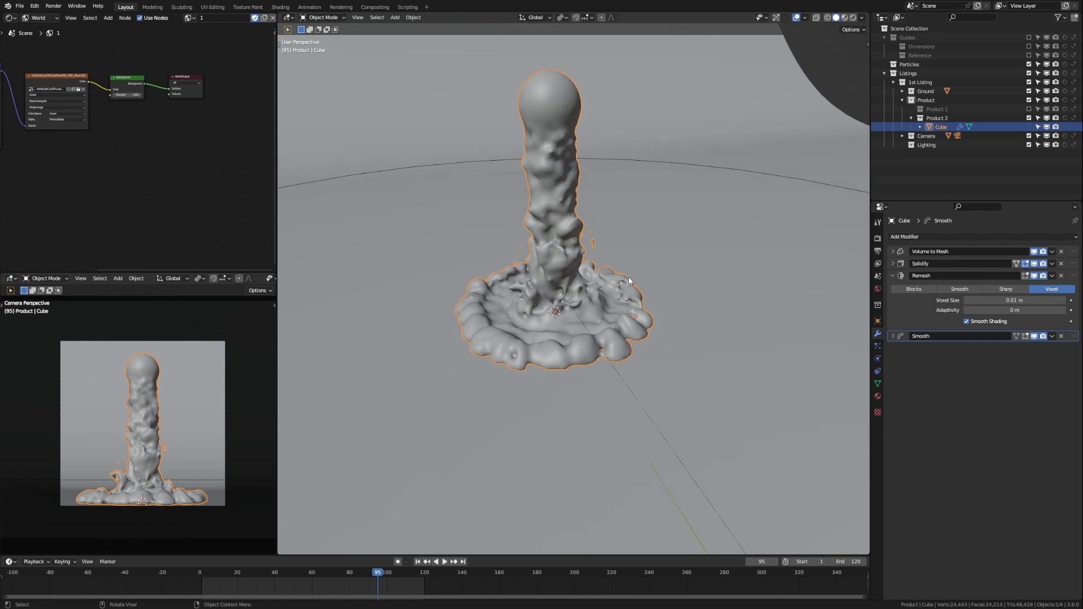
scroll(620, 284, down, 4)
click(708, 230)
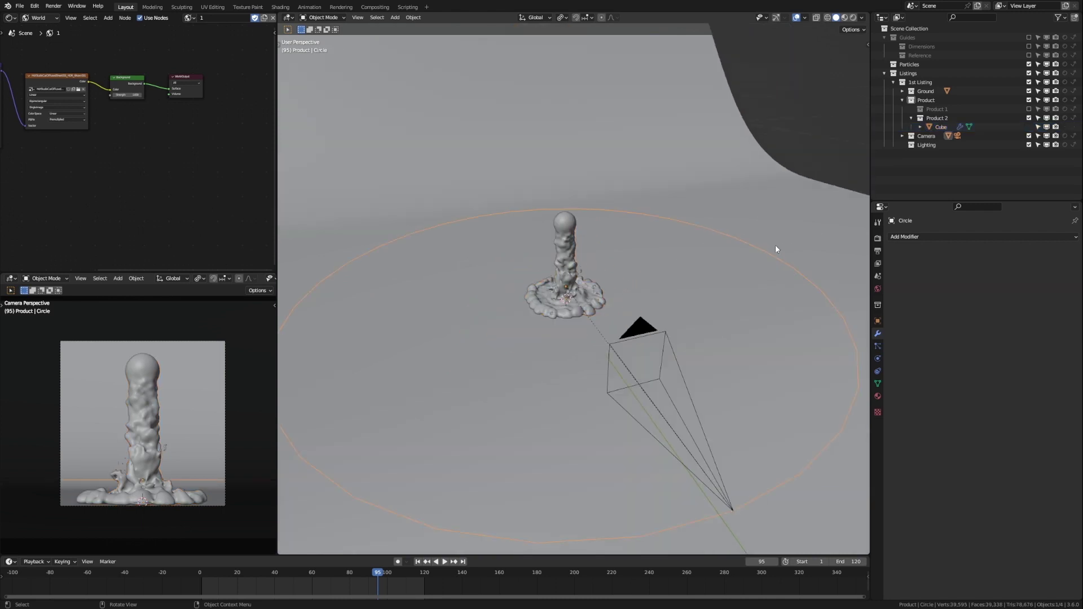
key(r)
key(z)
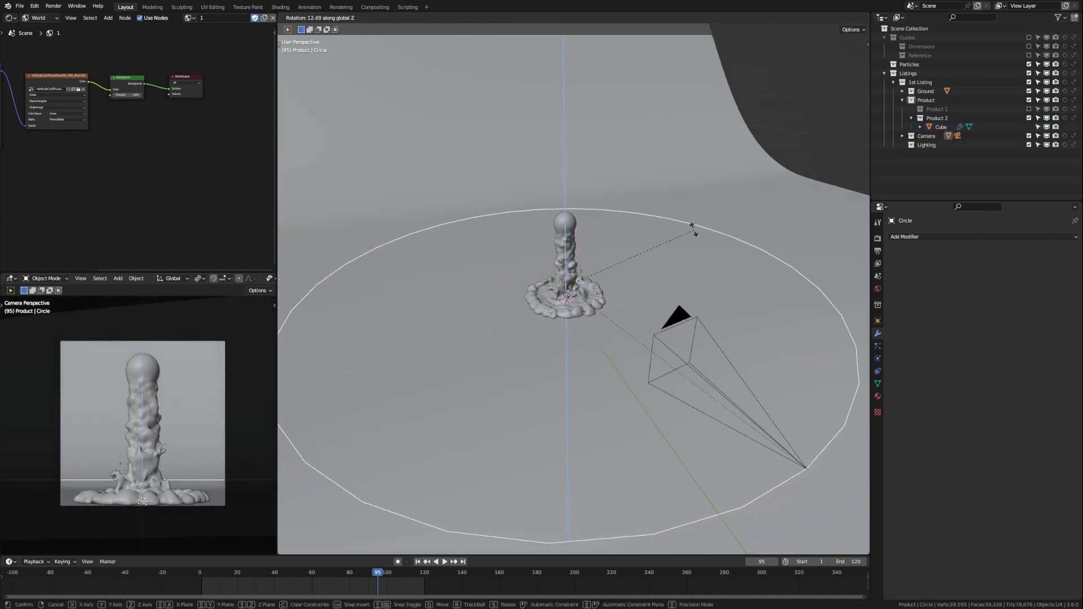
click(712, 233)
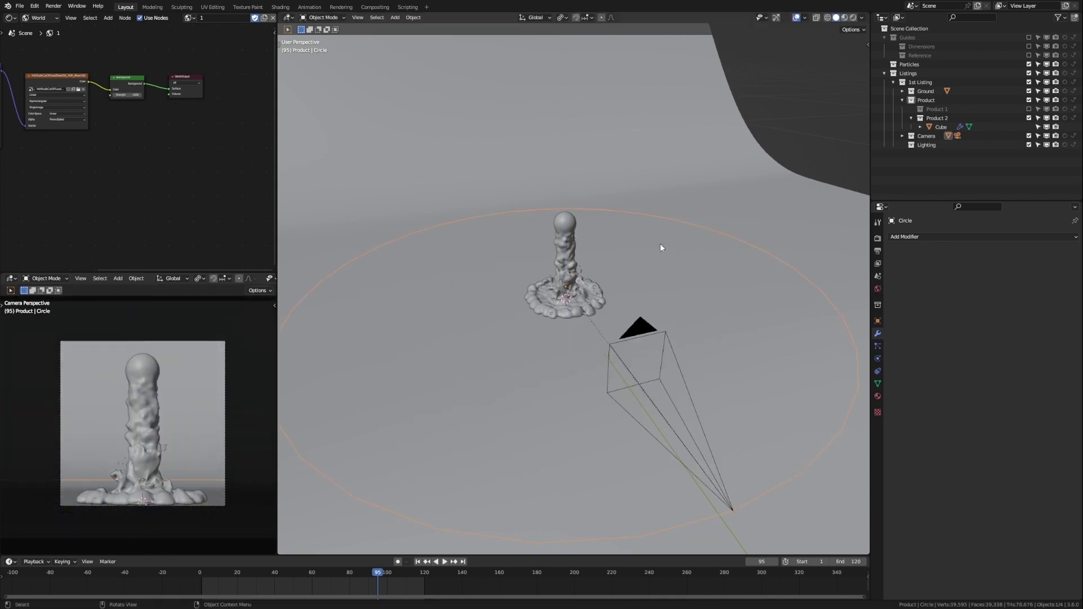
- Continue the animation to frame 113 and examine the smoke column and spreading base close up from another angle
middle_drag(654, 255, 595, 287)
scroll(598, 296, up, 8)
key(space)
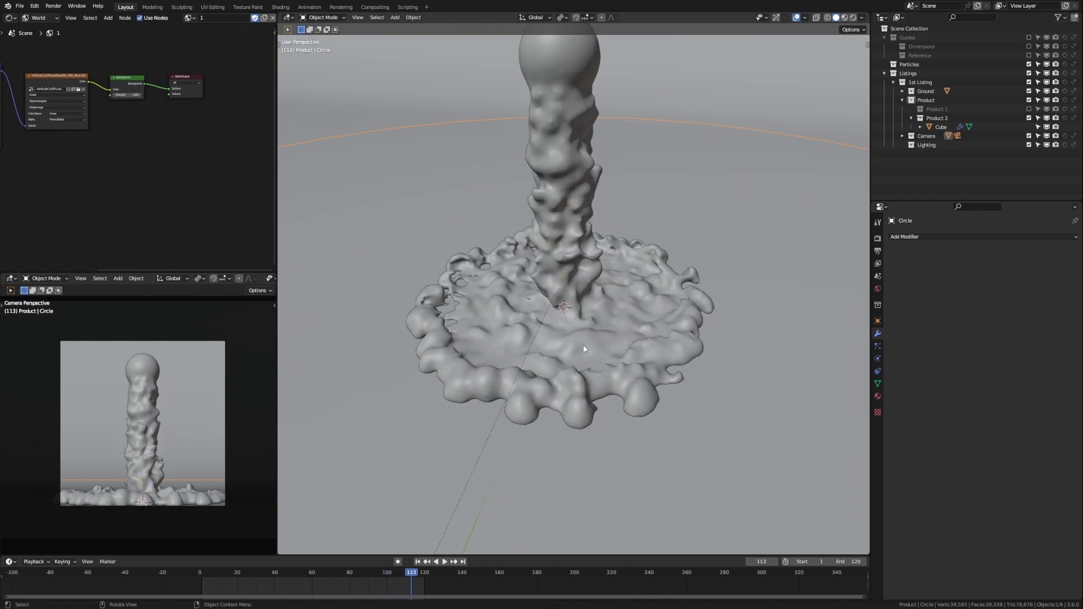
- Replay the smoke animation from near the start of the timeline and go to frame 21
key(space)
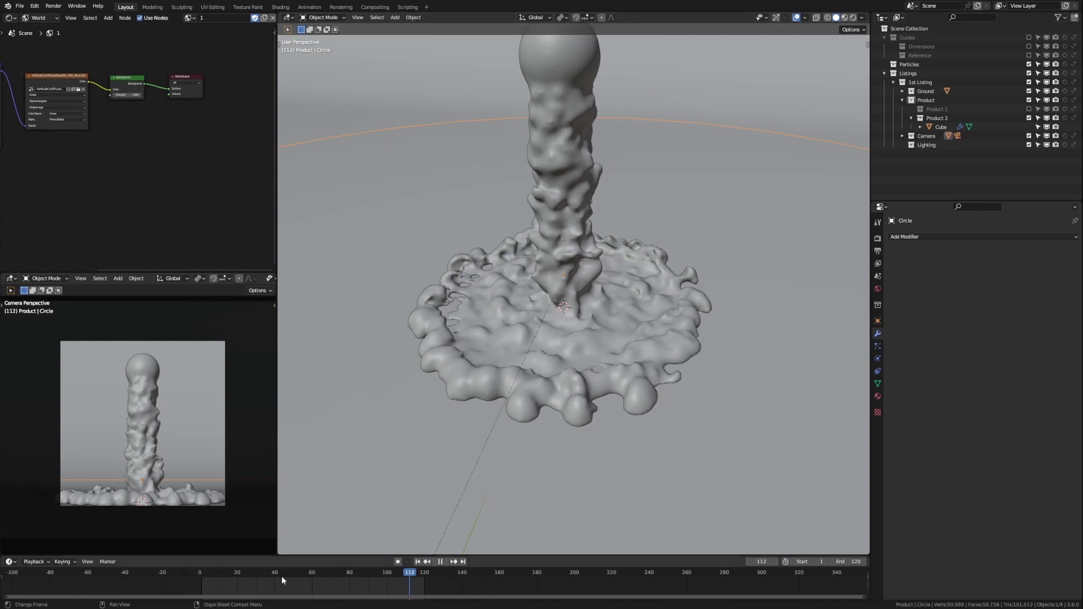
click(209, 577)
key(space)
drag(273, 585, 240, 577)
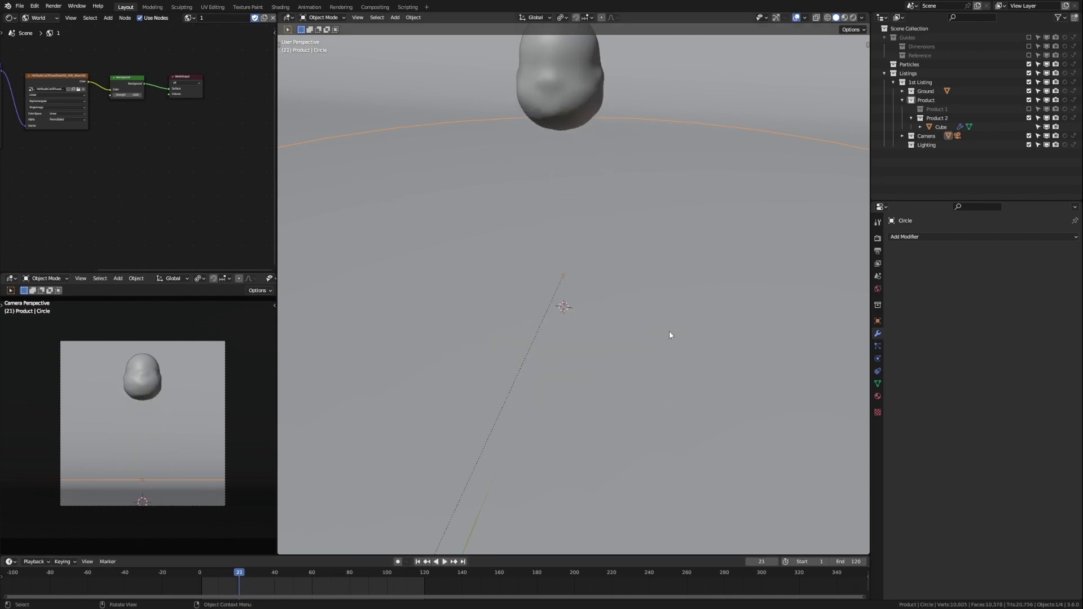